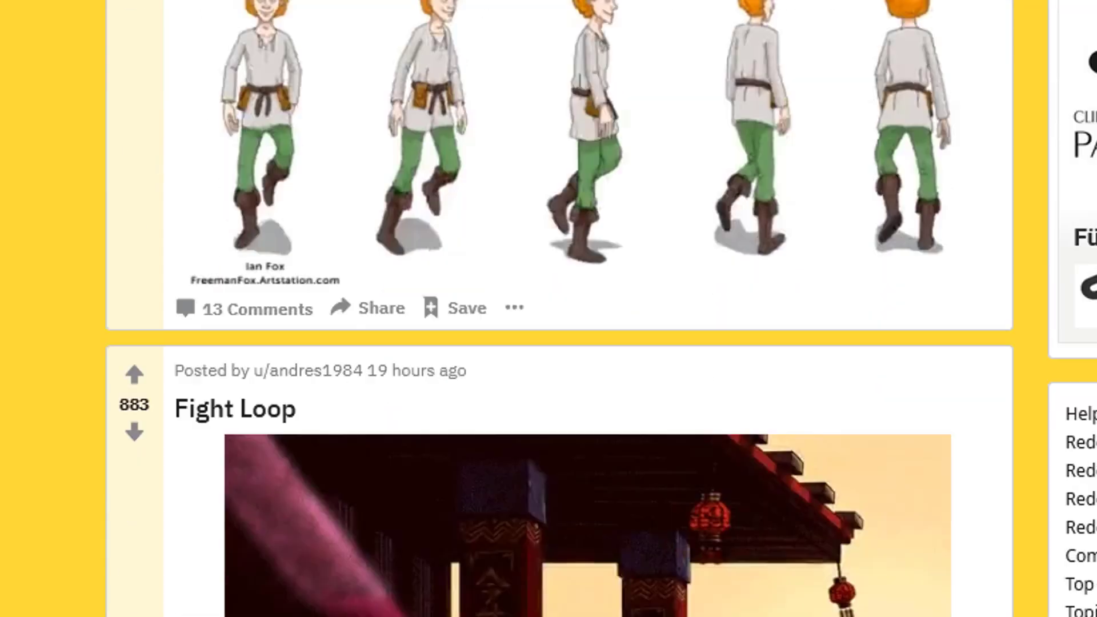
# Browse the subreddit's feed and examine the posted character art and looping animations.
pyautogui.scroll(-7, 571, 309)
pyautogui.scroll(2, 1071, 209)
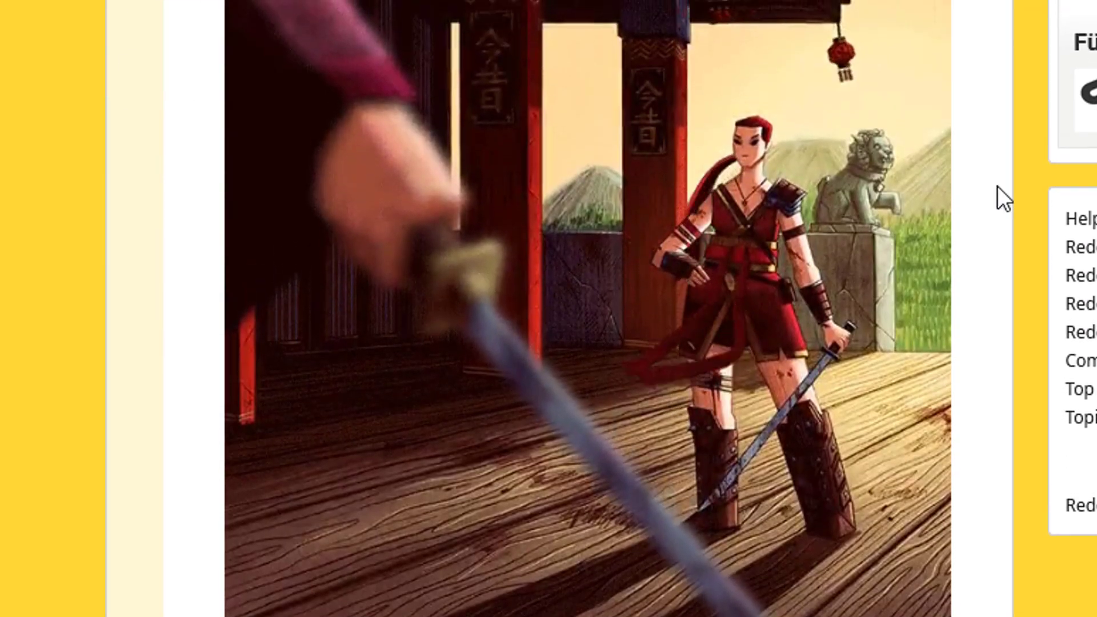
pyautogui.scroll(2, 764, 386)
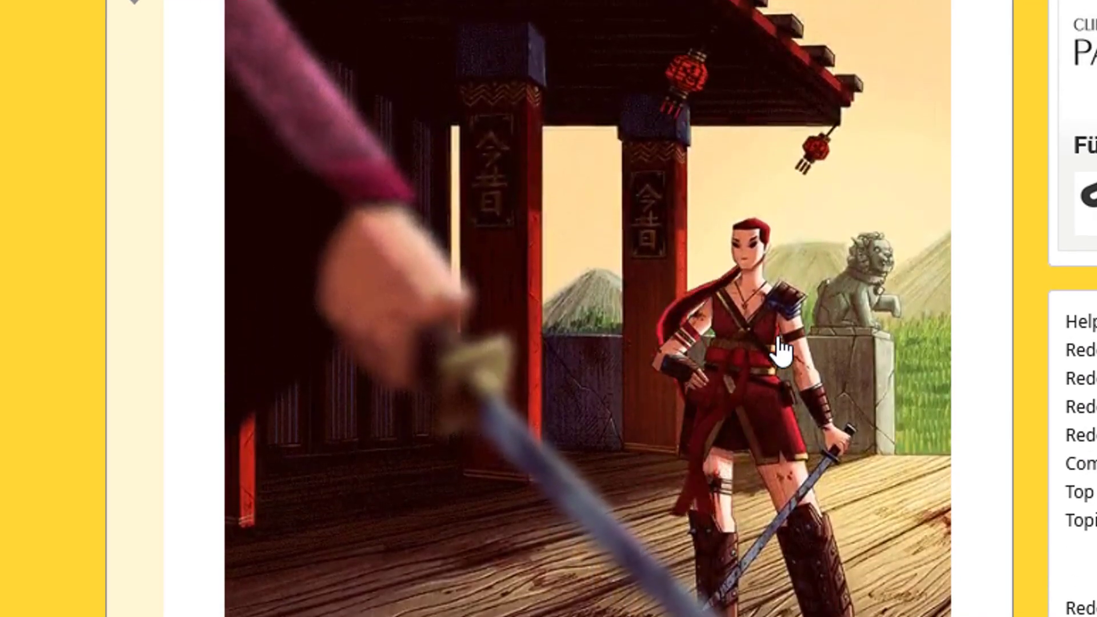
pyautogui.scroll(1, 850, 372)
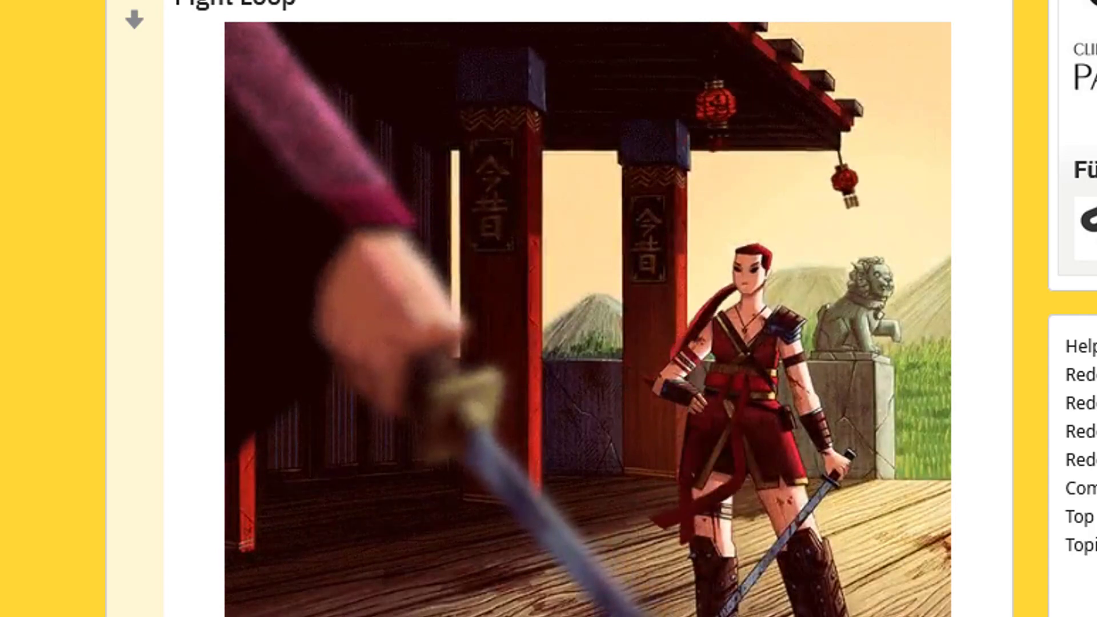
pyautogui.scroll(-10, 549, 308)
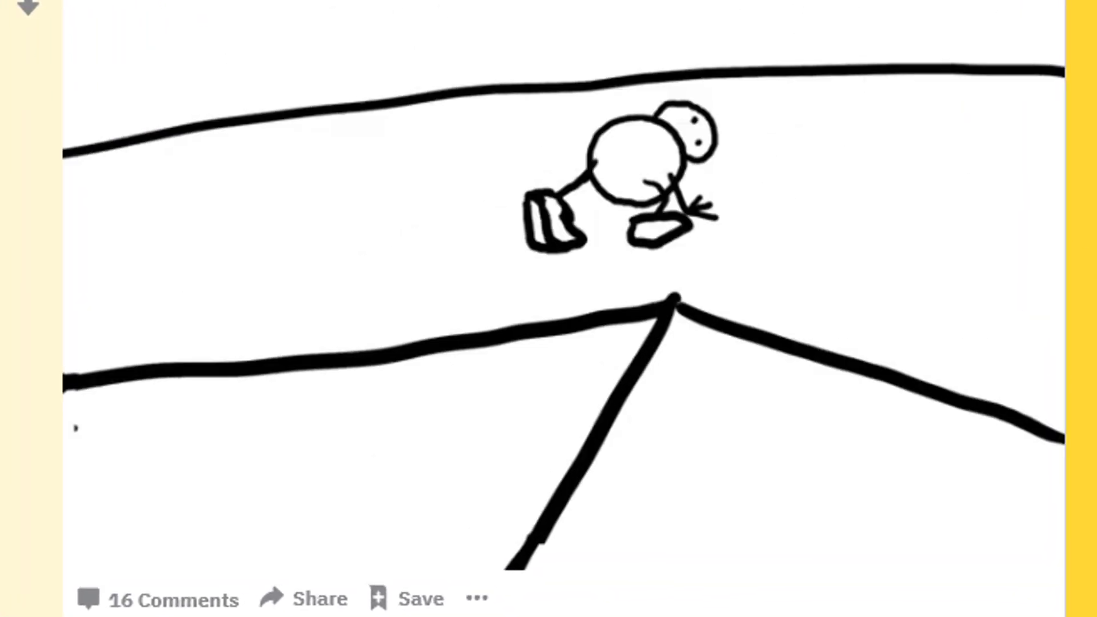
pyautogui.scroll(-10, 548, 309)
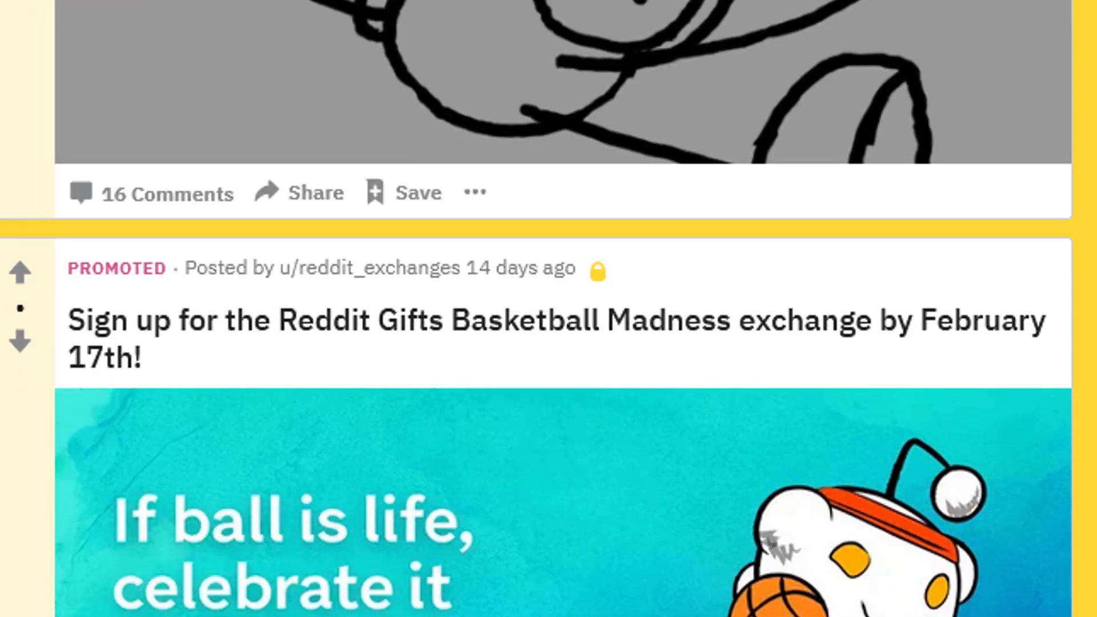
pyautogui.scroll(-20, 548, 308)
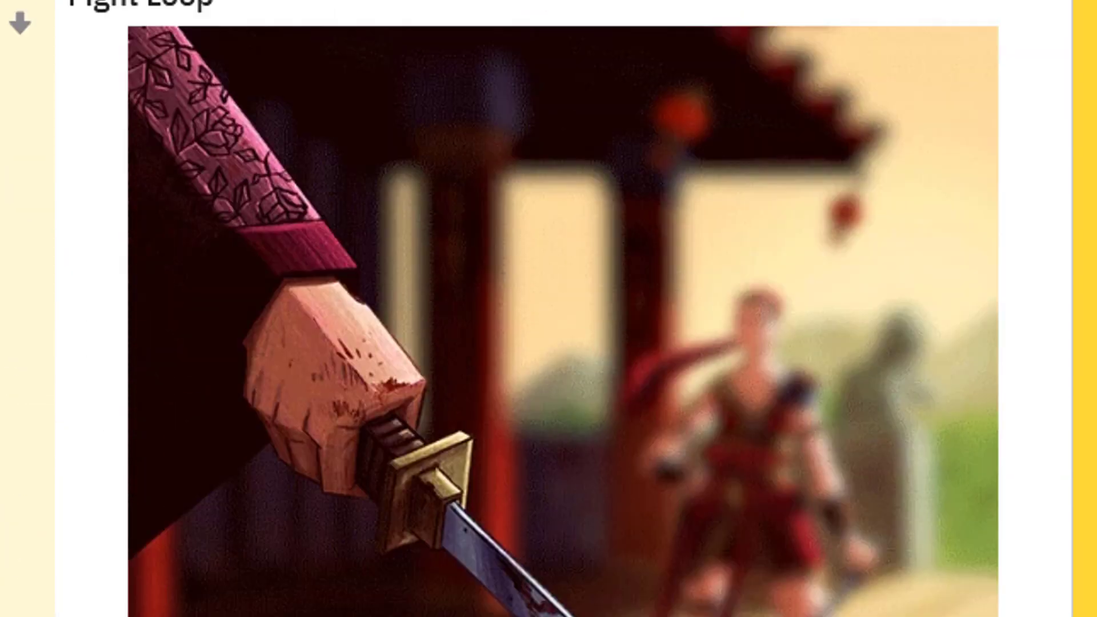
pyautogui.scroll(-20, 549, 309)
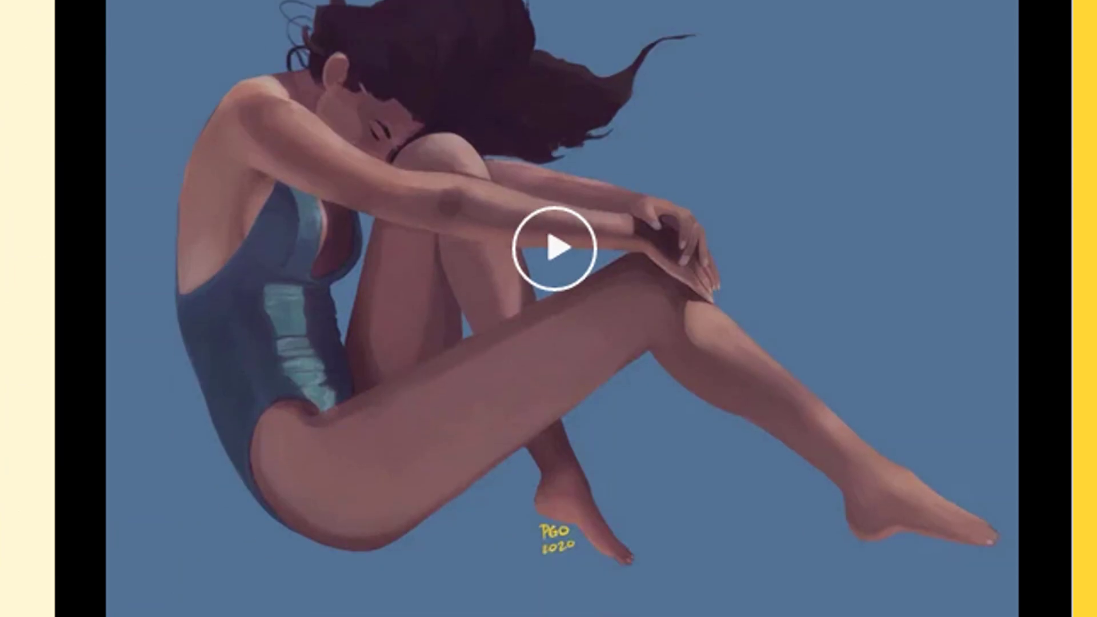
pyautogui.scroll(-1, 549, 308)
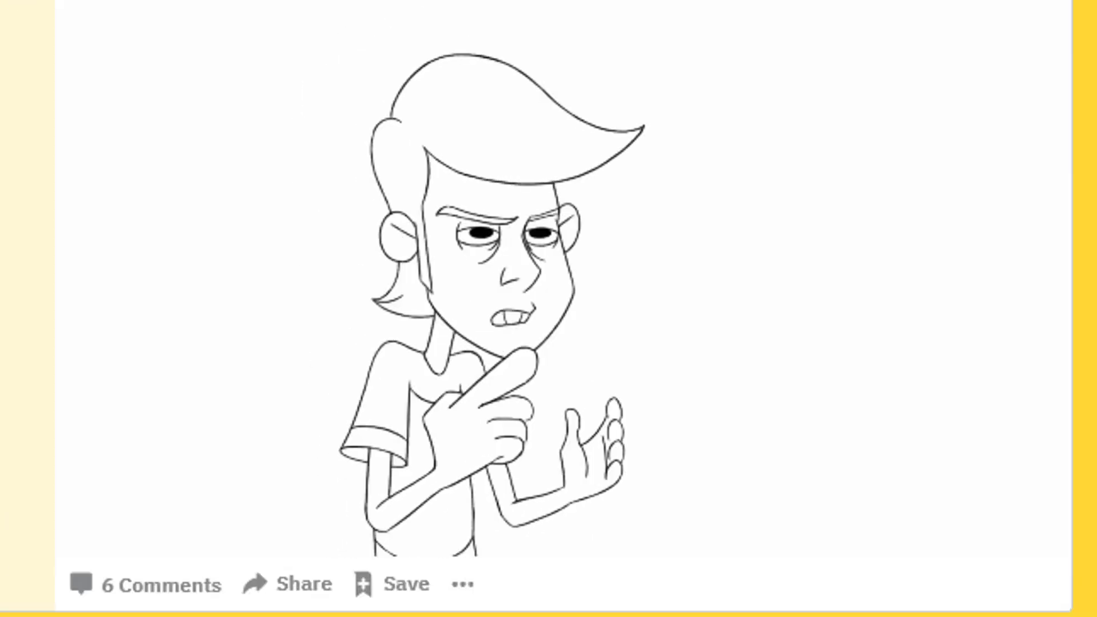
pyautogui.scroll(-8, 548, 309)
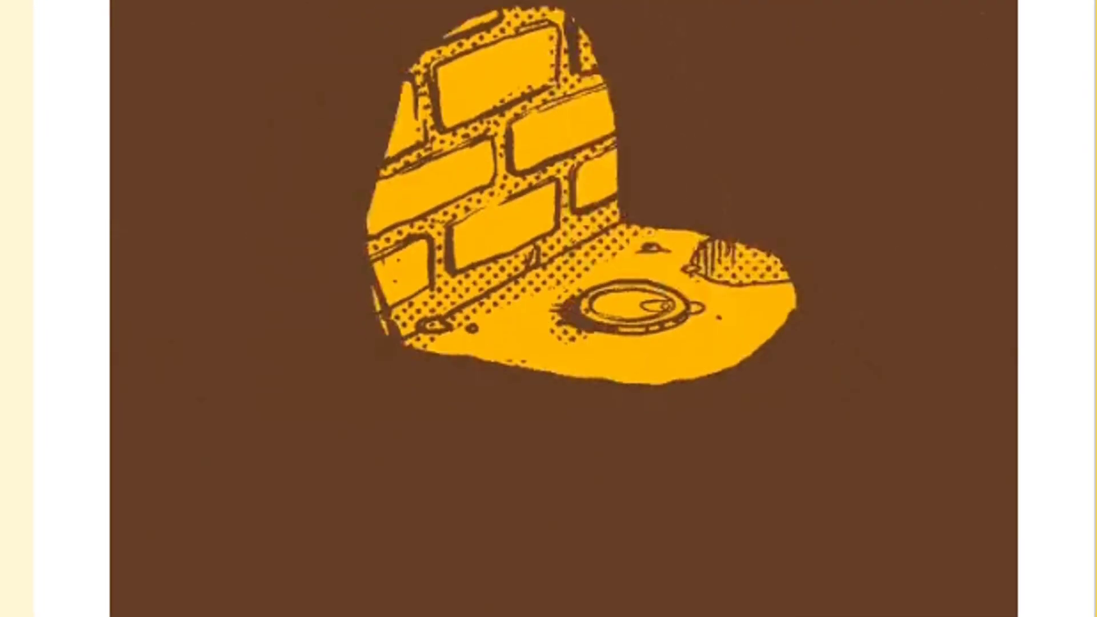
pyautogui.scroll(-5, 548, 308)
pyautogui.scroll(-6, 549, 309)
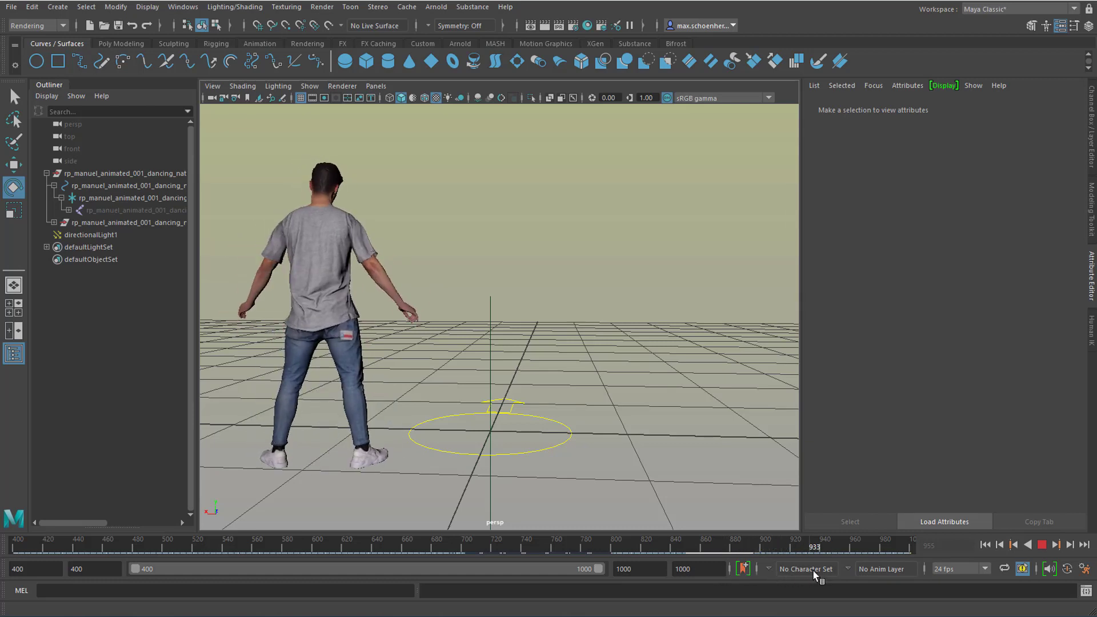
# Play the dancing character's animation from about frame 749 and stop playback at frame 806.
pyautogui.moveTo(539, 563)
pyautogui.mouseDown()
pyautogui.moveTo(604, 556)
pyautogui.moveTo(533, 559)
pyautogui.mouseUp()
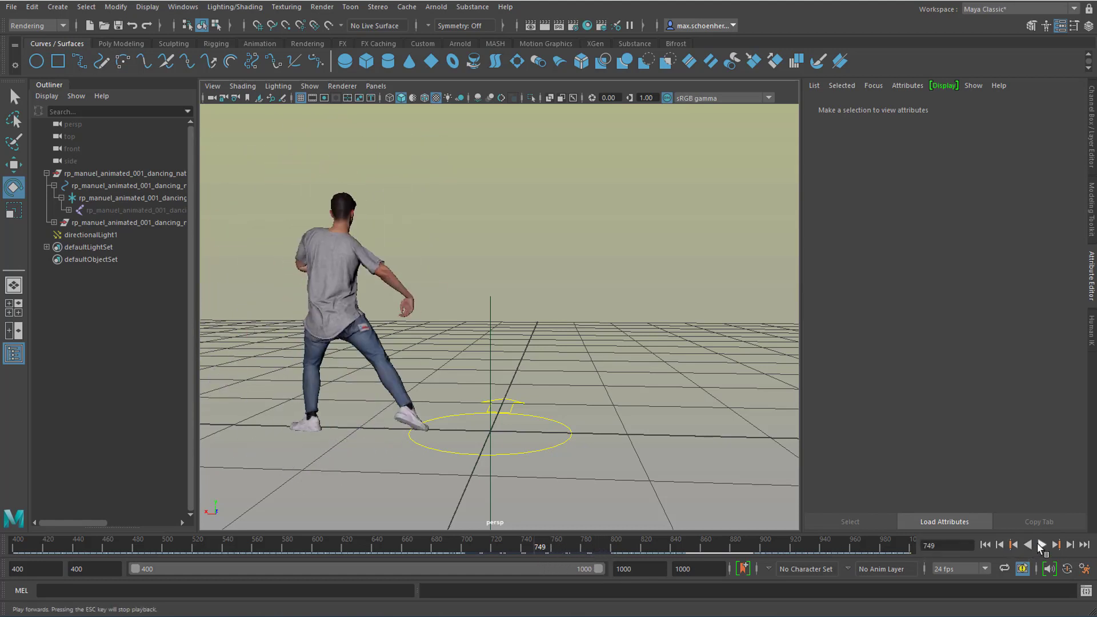
pyautogui.click(1040, 545)
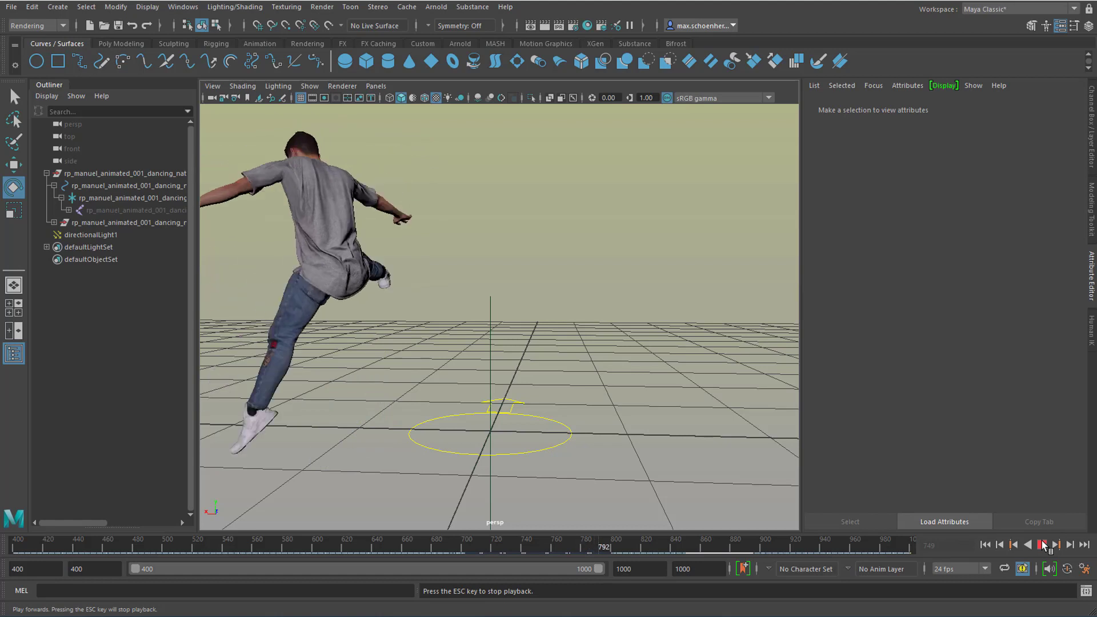
pyautogui.click(1042, 544)
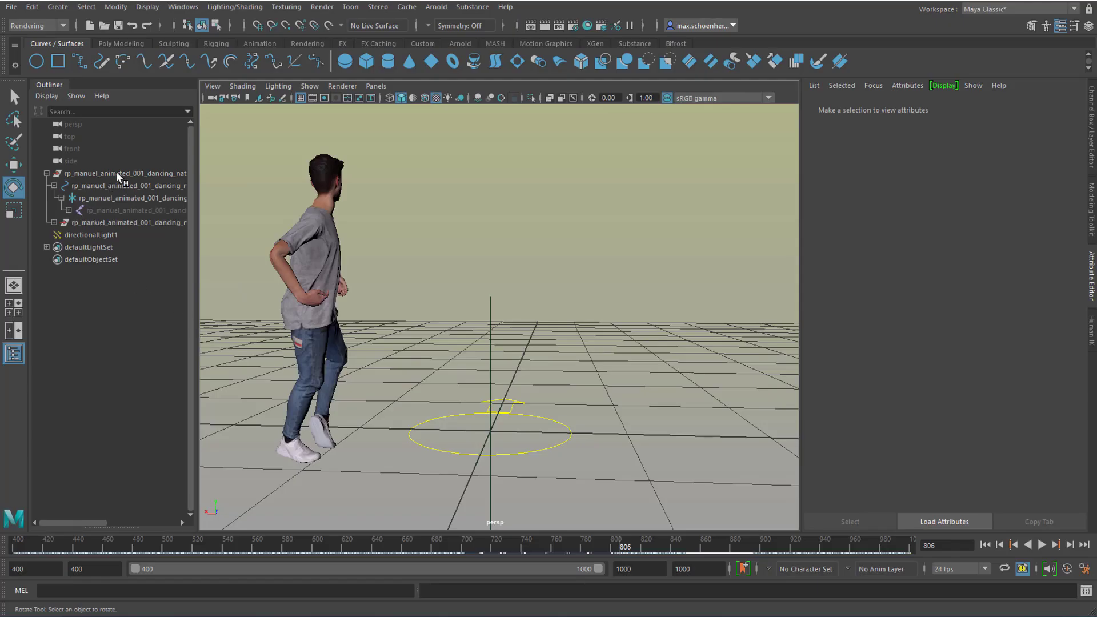
# Inspect the character's hierarchy by selecting its top group, the CTRL curve and the hip joint in turn.
pyautogui.click(119, 174)
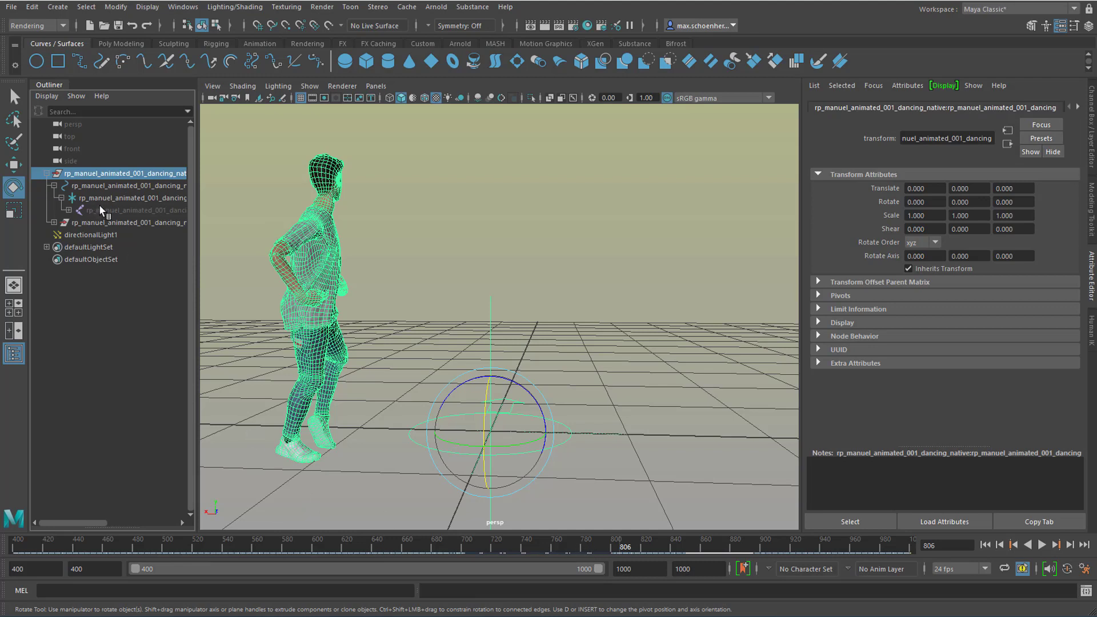
pyautogui.click(109, 186)
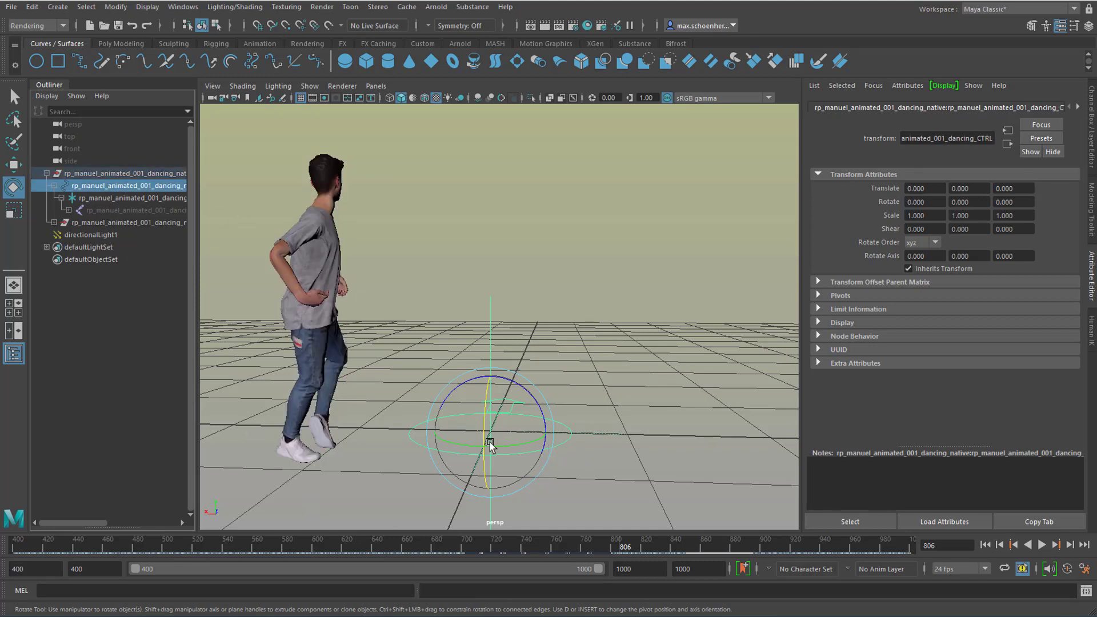
pyautogui.click(145, 210)
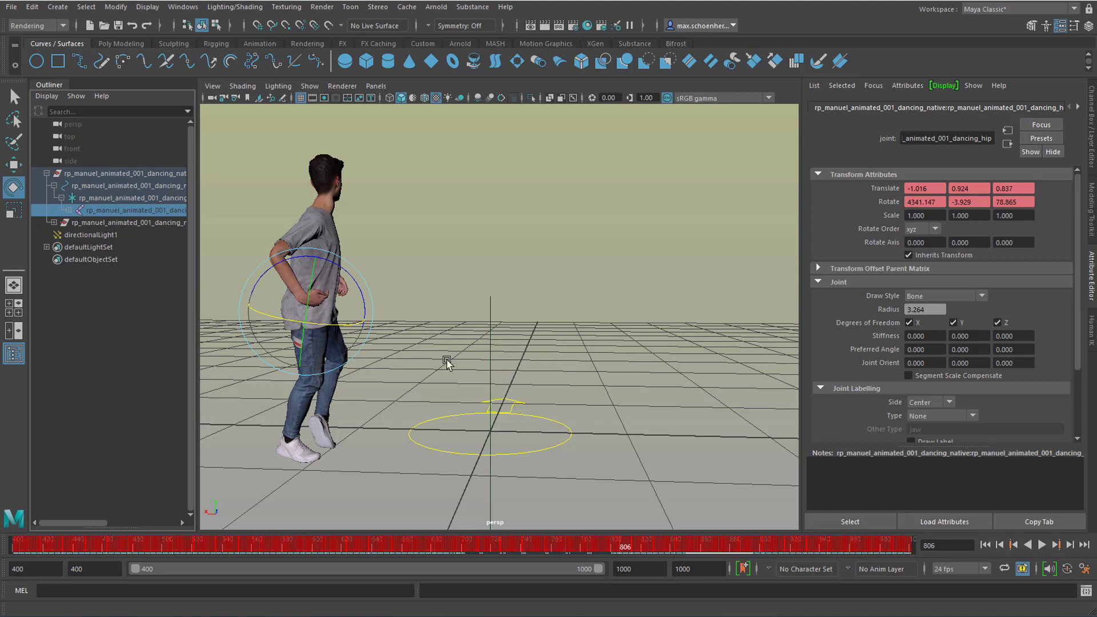
# Review the linear working unit options in the general Settings preferences and close the preferences without saving.
pyautogui.click(176, 9)
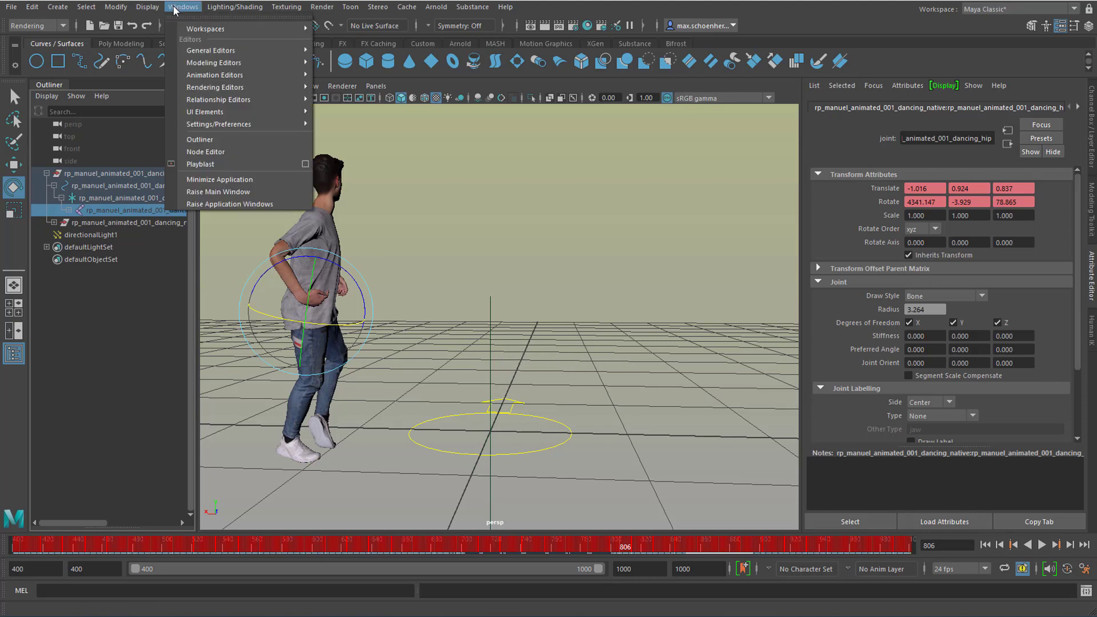
pyautogui.moveTo(225, 126)
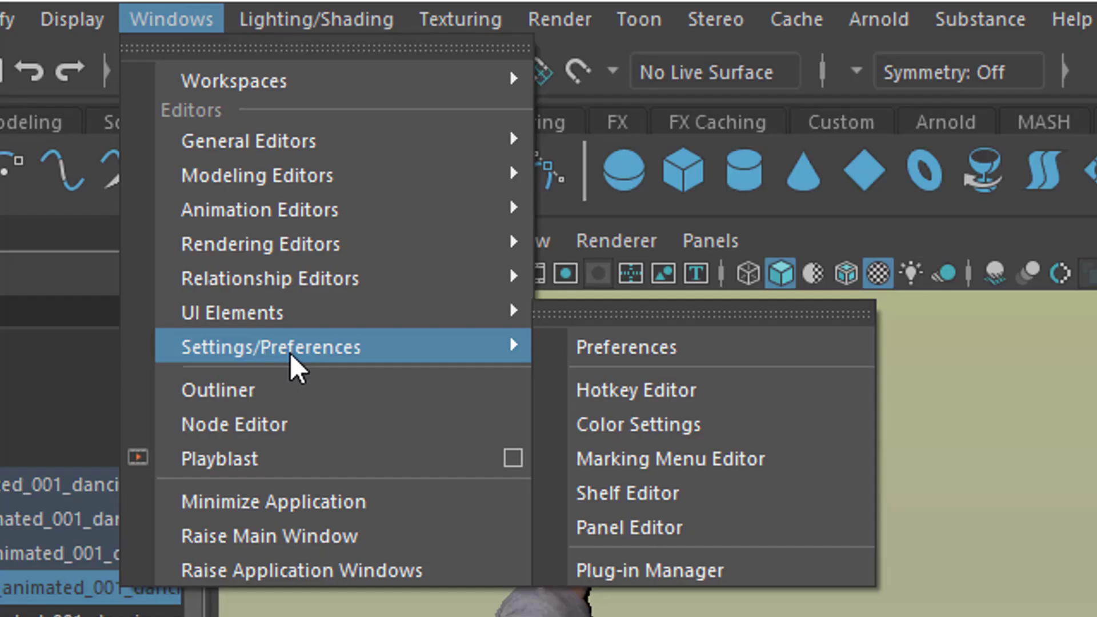
pyautogui.click(583, 358)
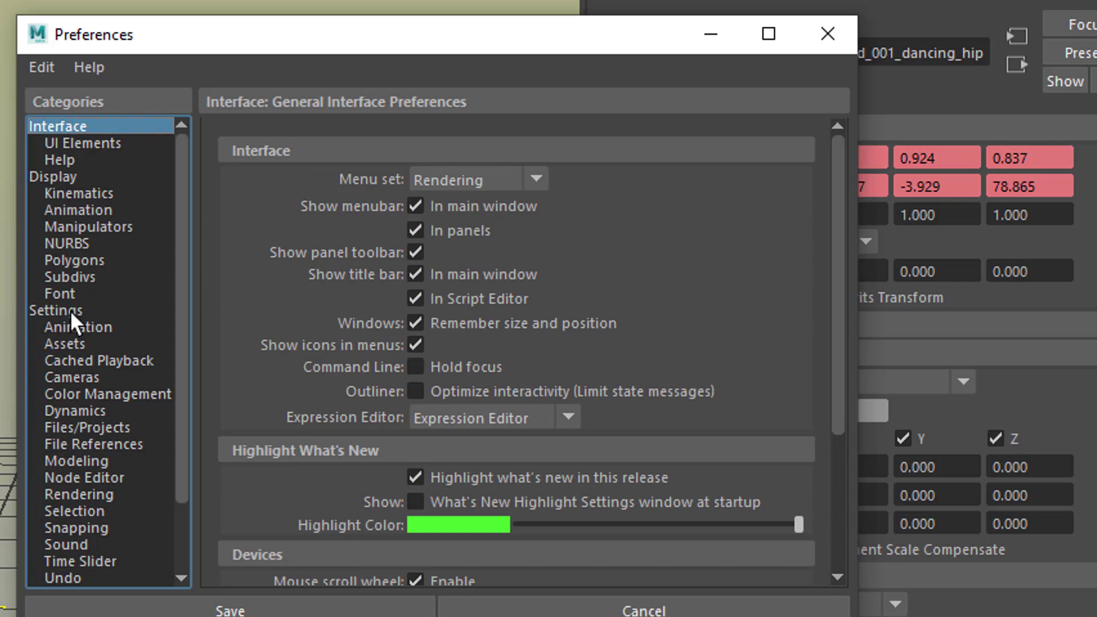
pyautogui.click(71, 310)
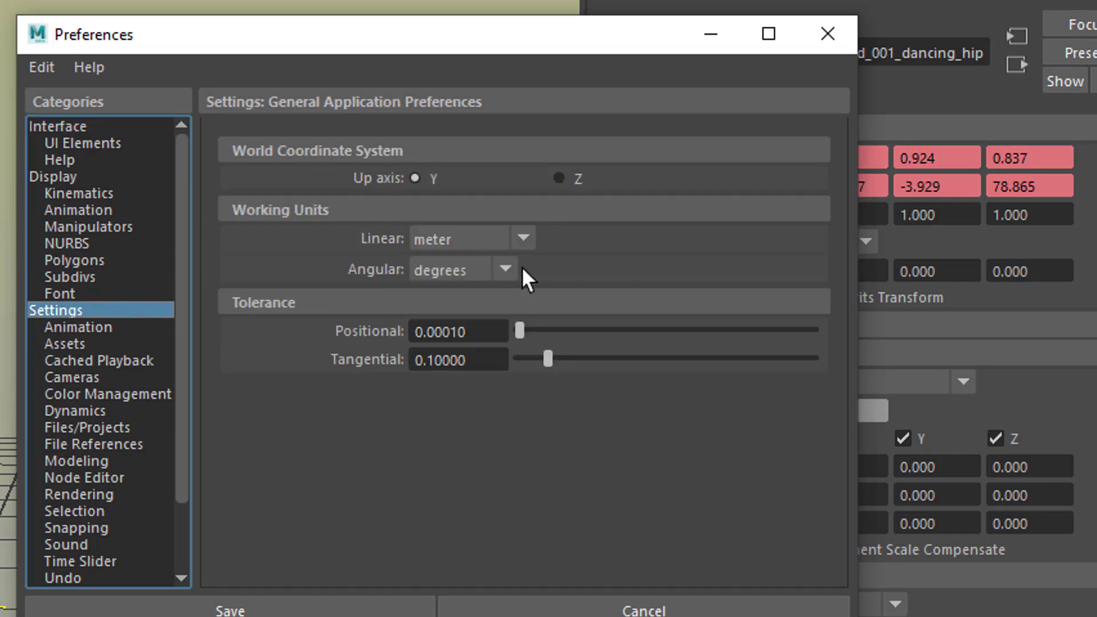
pyautogui.click(521, 237)
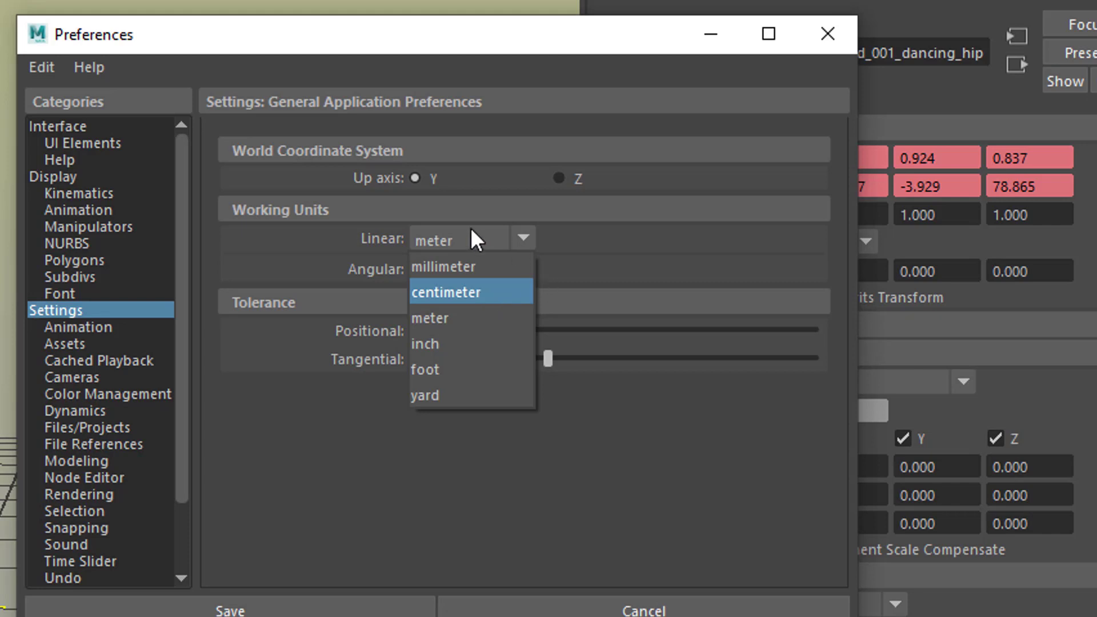
pyautogui.click(626, 270)
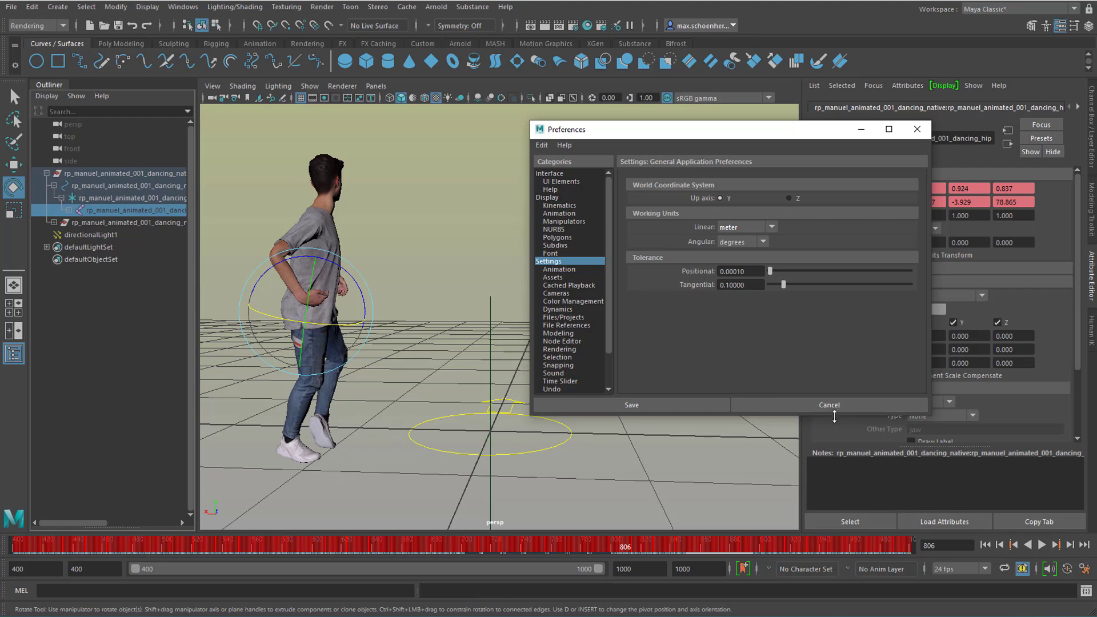
pyautogui.click(844, 400)
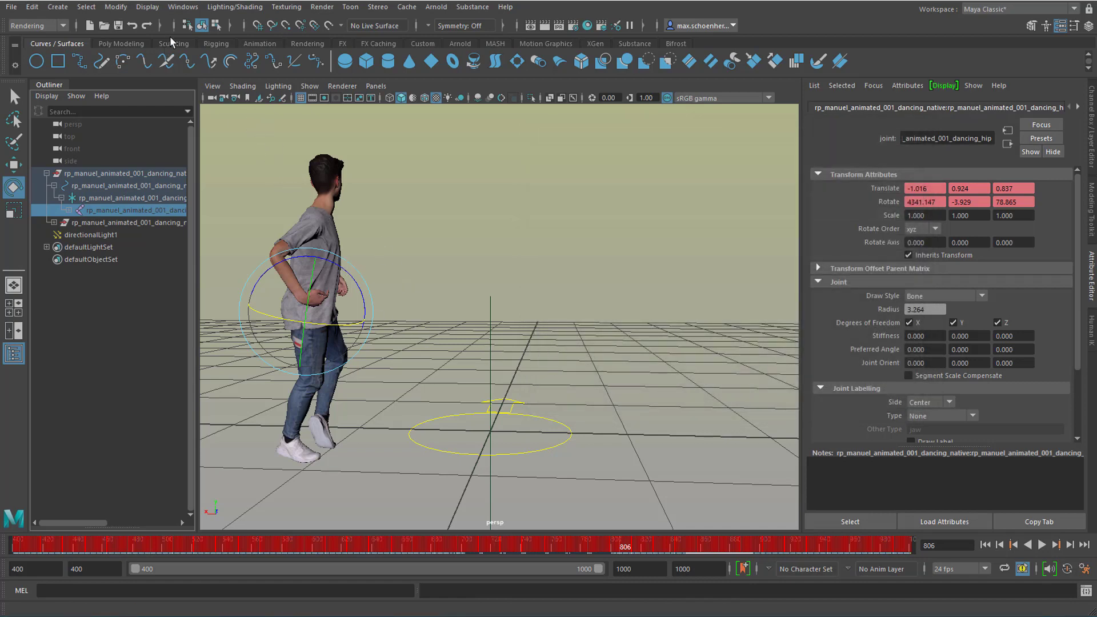
# Open the Content Browser and go to the scenes folder of the rp_manuel_animated_001_dancing_MAYA example rig.
pyautogui.click(183, 7)
pyautogui.moveTo(223, 52)
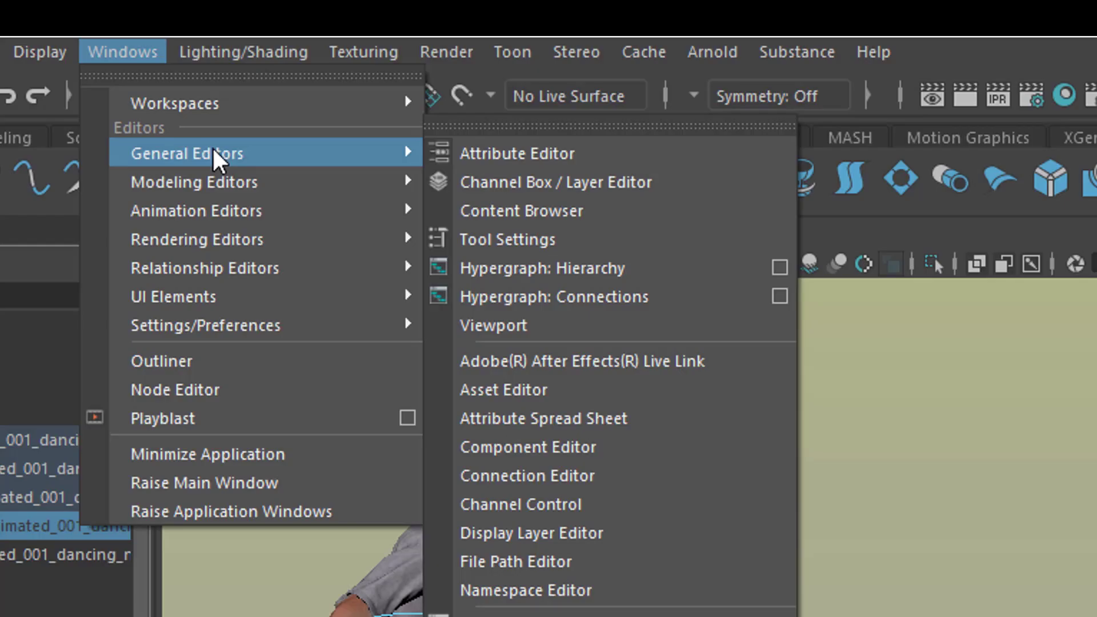
pyautogui.click(525, 212)
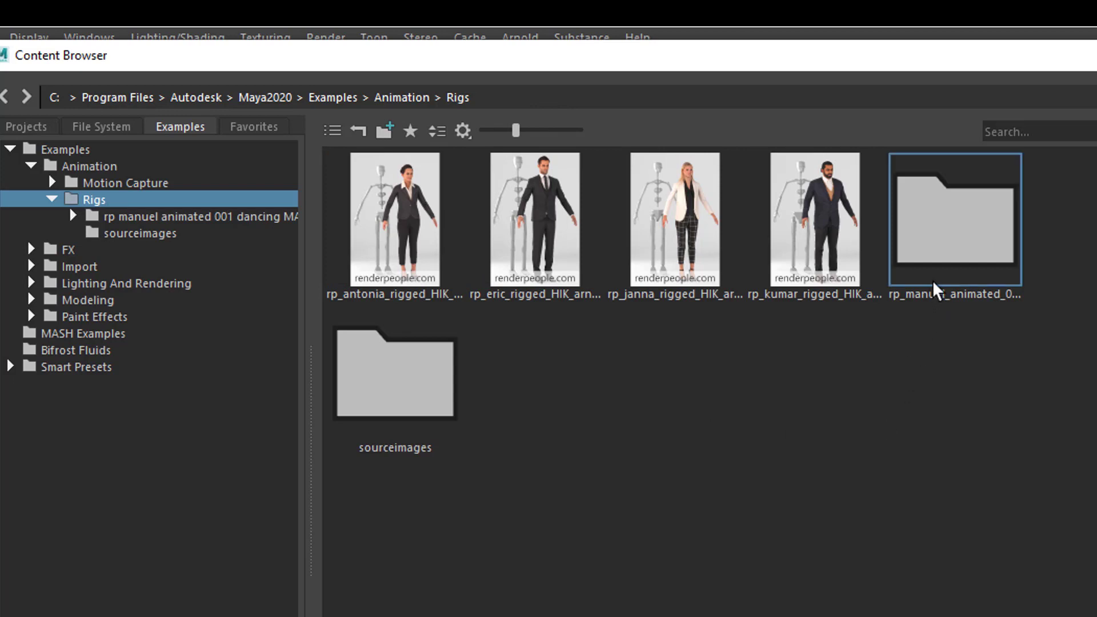
pyautogui.doubleClick(963, 242)
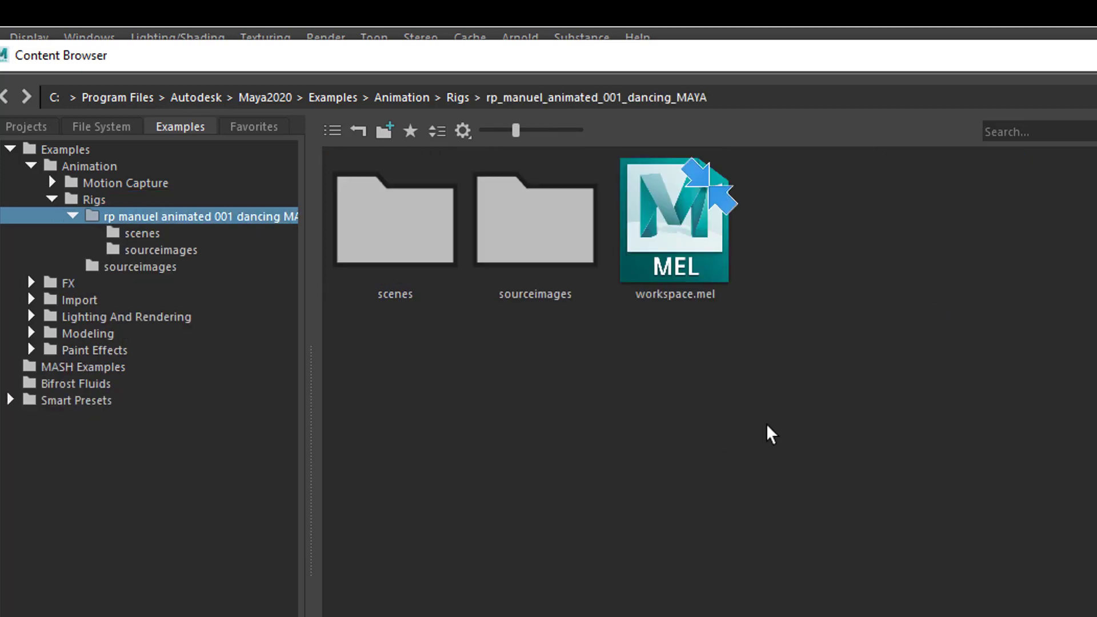
pyautogui.doubleClick(380, 246)
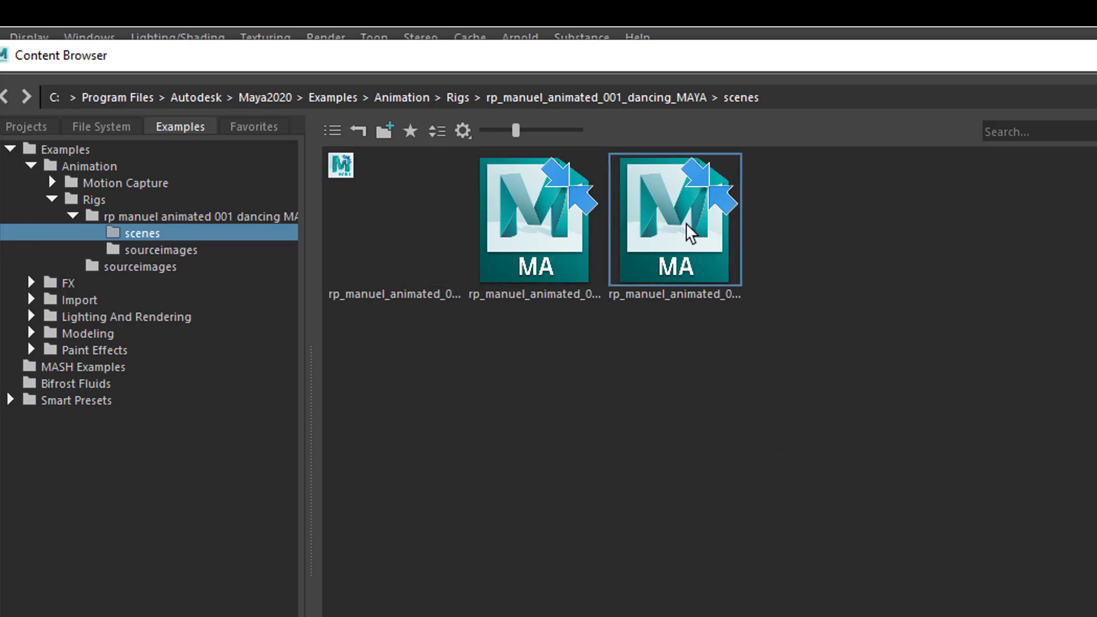
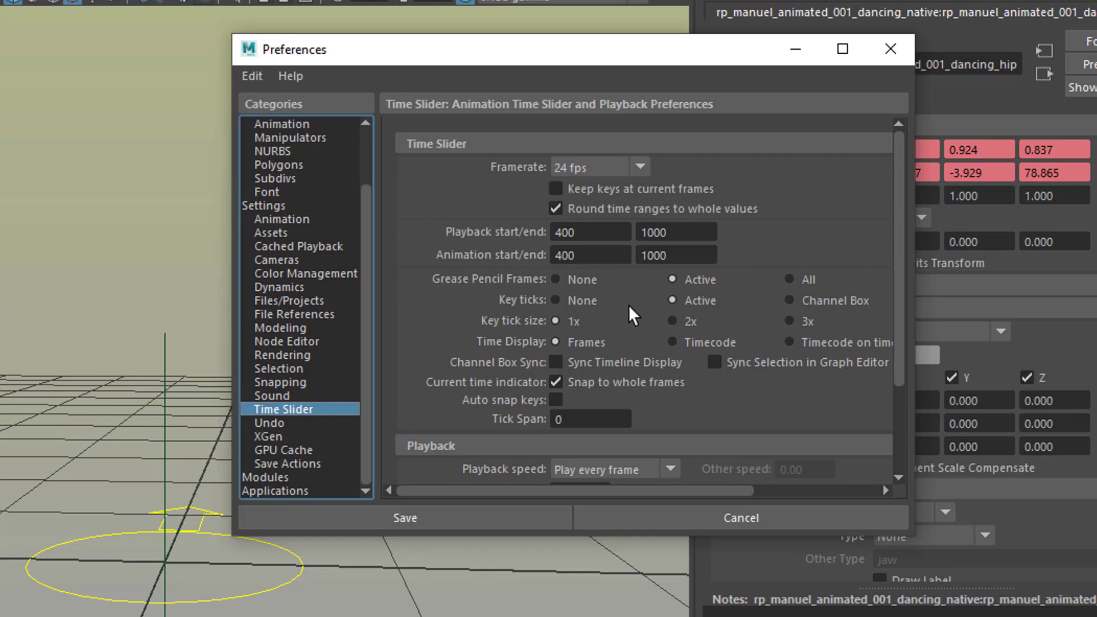
# Set the Time Slider framerate to 120 fps in the preferences.
pyautogui.moveTo(594, 50); pyautogui.dragTo(419, 34)
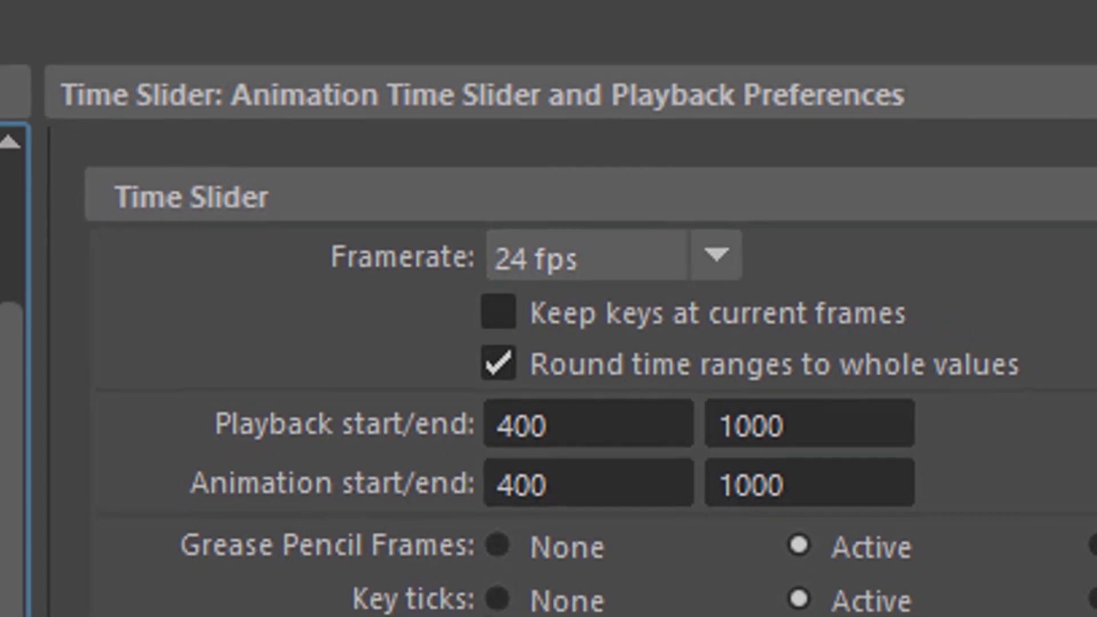
pyautogui.click(706, 240)
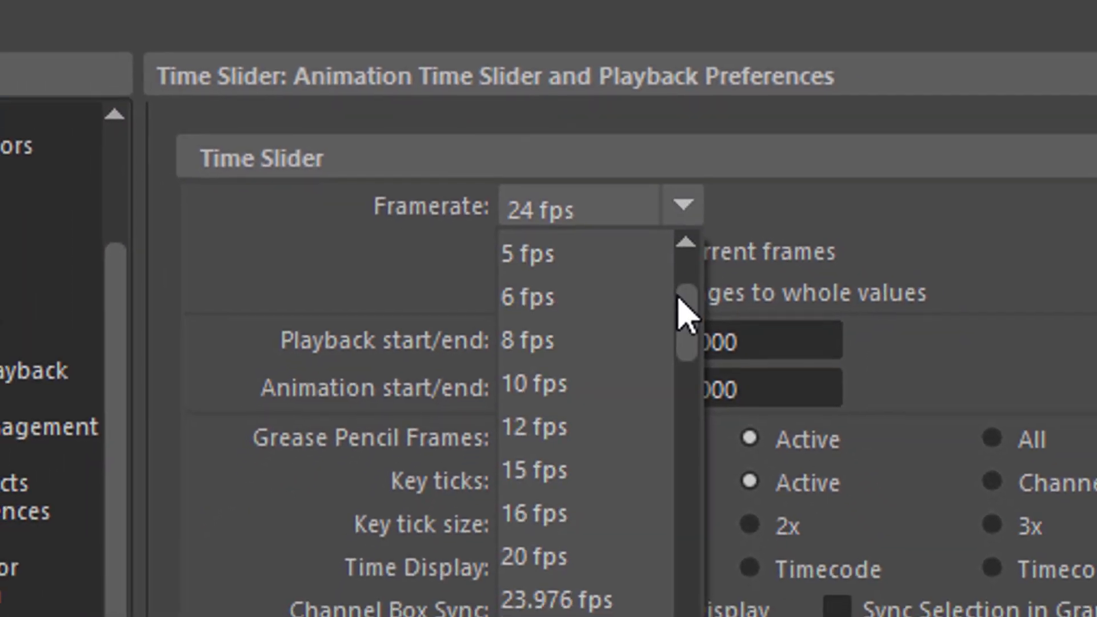
pyautogui.moveTo(671, 309); pyautogui.dragTo(678, 411)
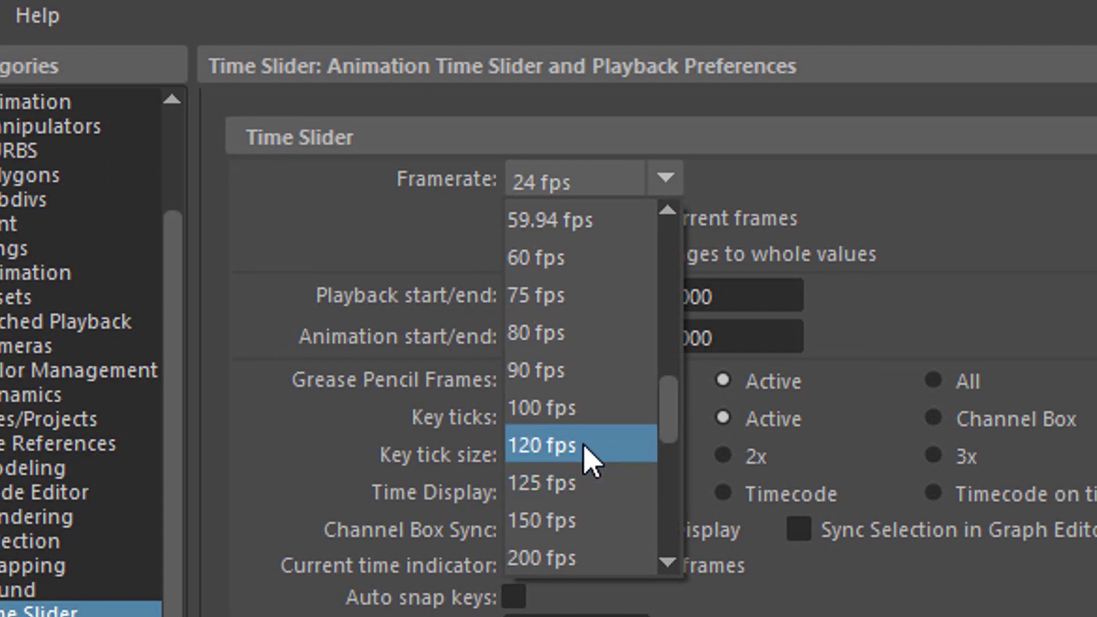
pyautogui.click(590, 448)
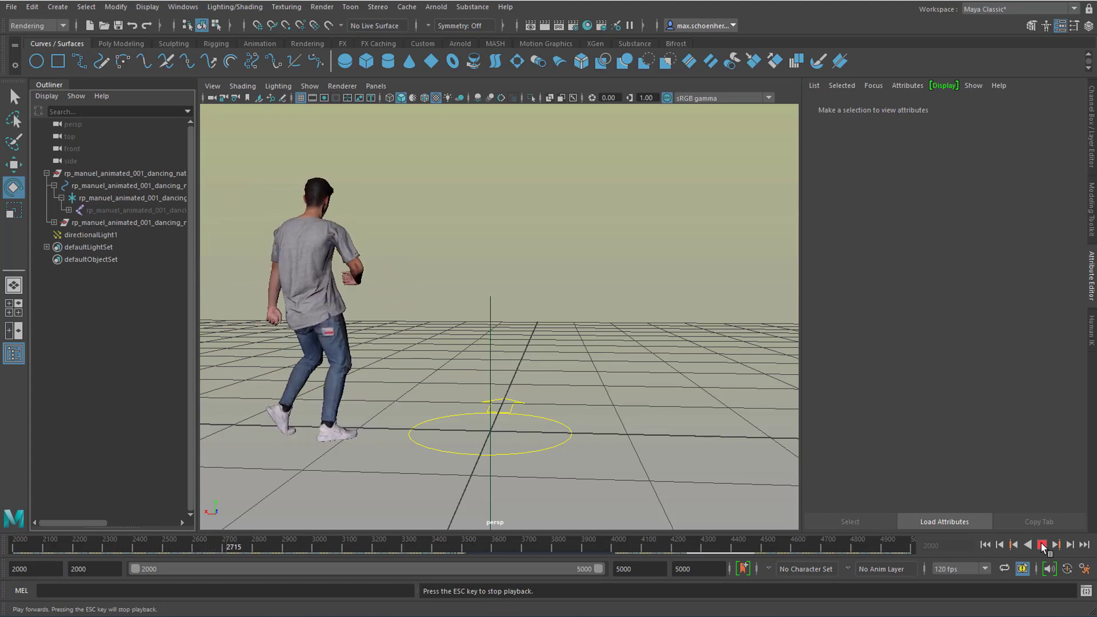
# Set the Time Slider framerate to 24 fps in the preferences.
pyautogui.click(183, 7)
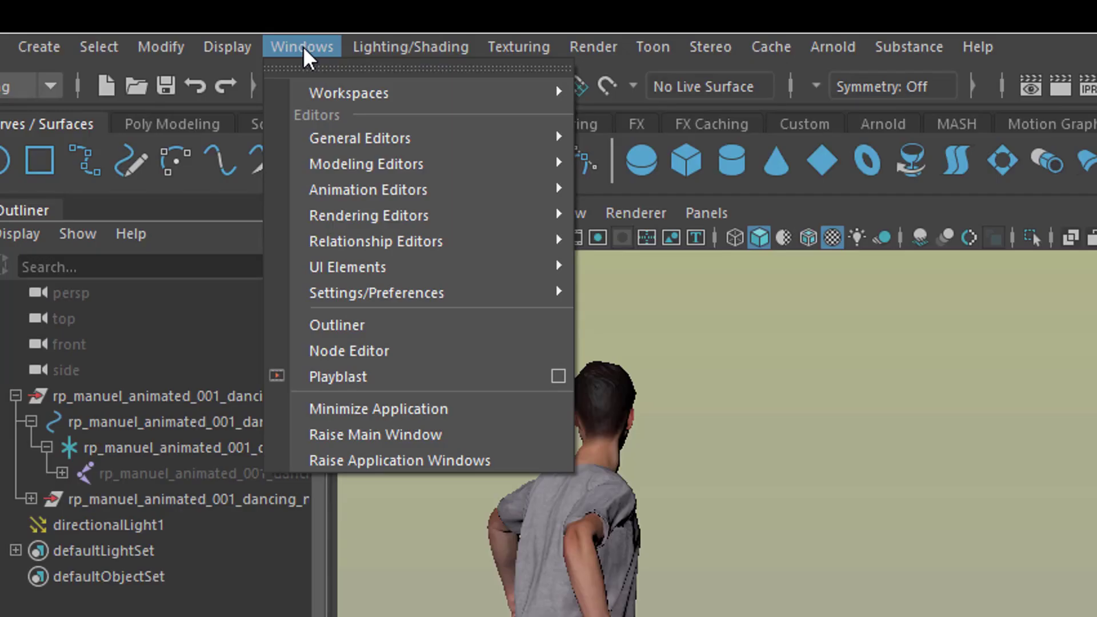
pyautogui.moveTo(233, 115)
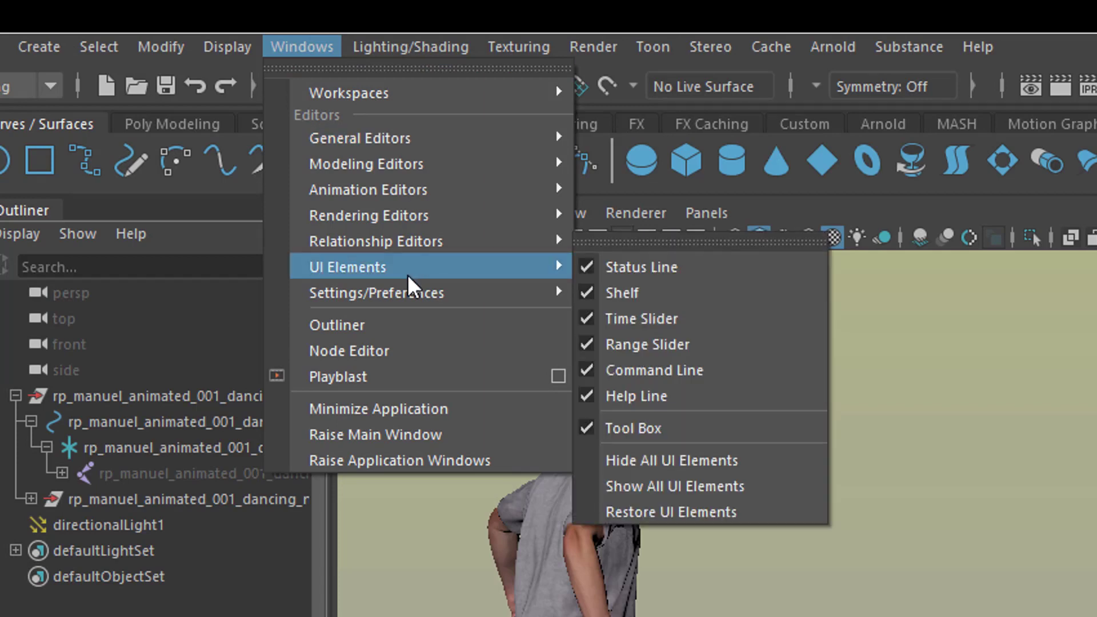
pyautogui.moveTo(506, 299)
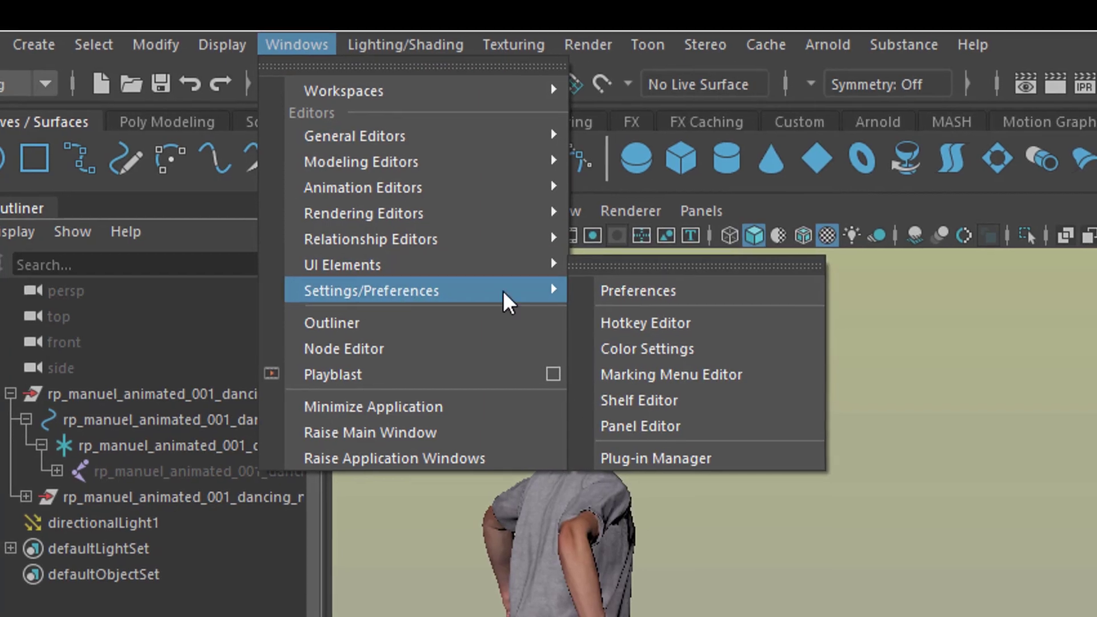
pyautogui.click(636, 289)
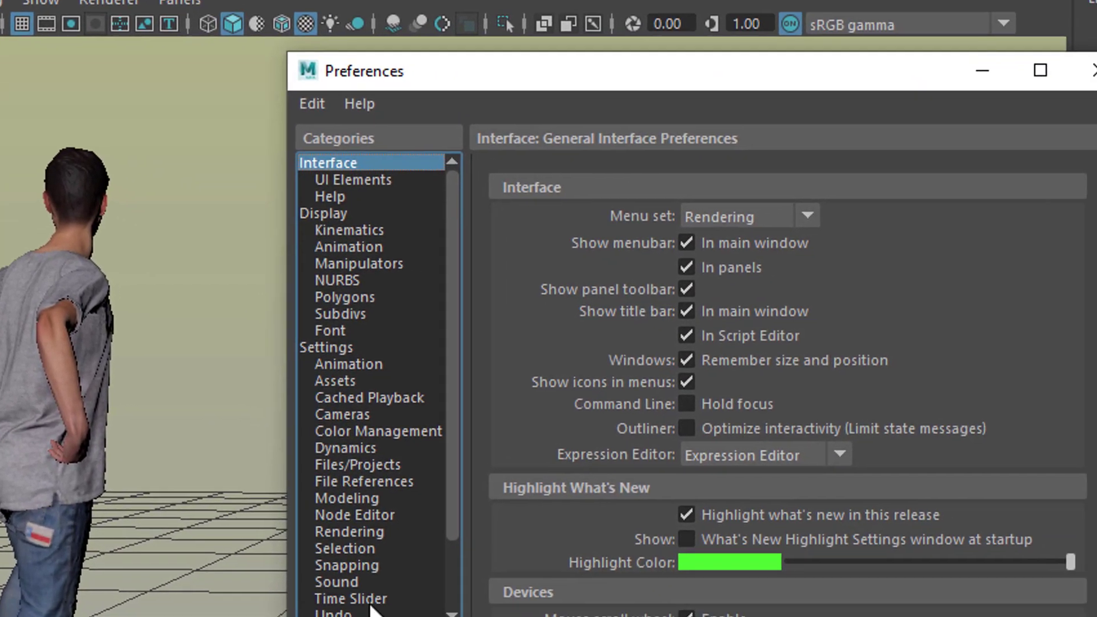
pyautogui.click(301, 570)
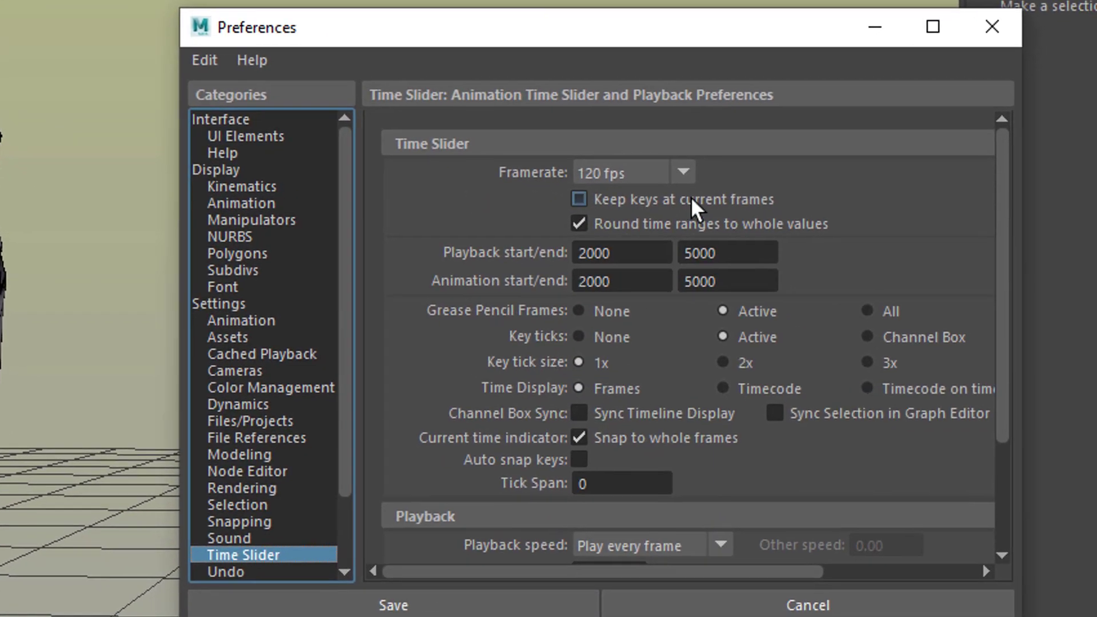
pyautogui.click(722, 188)
pyautogui.scroll(5, 628, 306)
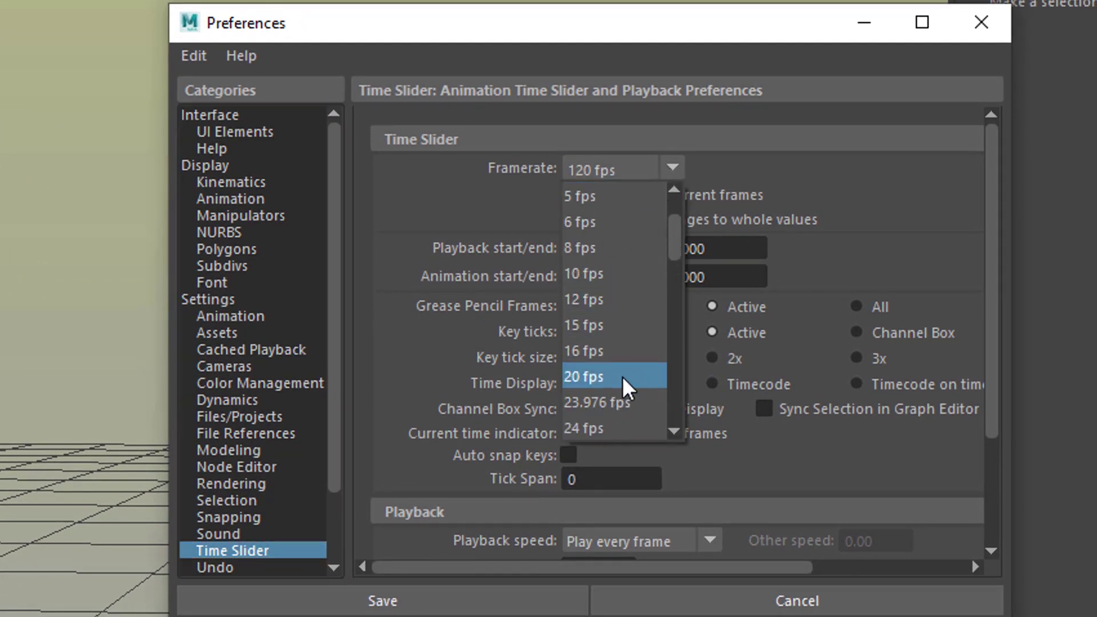
pyautogui.scroll(-1, 626, 383)
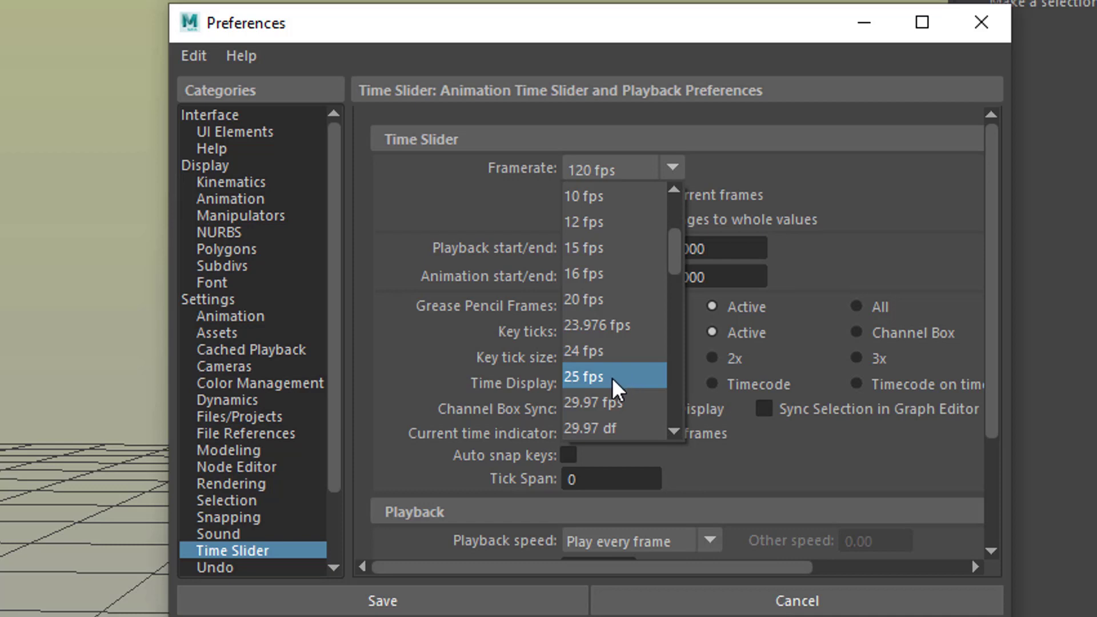
pyautogui.click(607, 352)
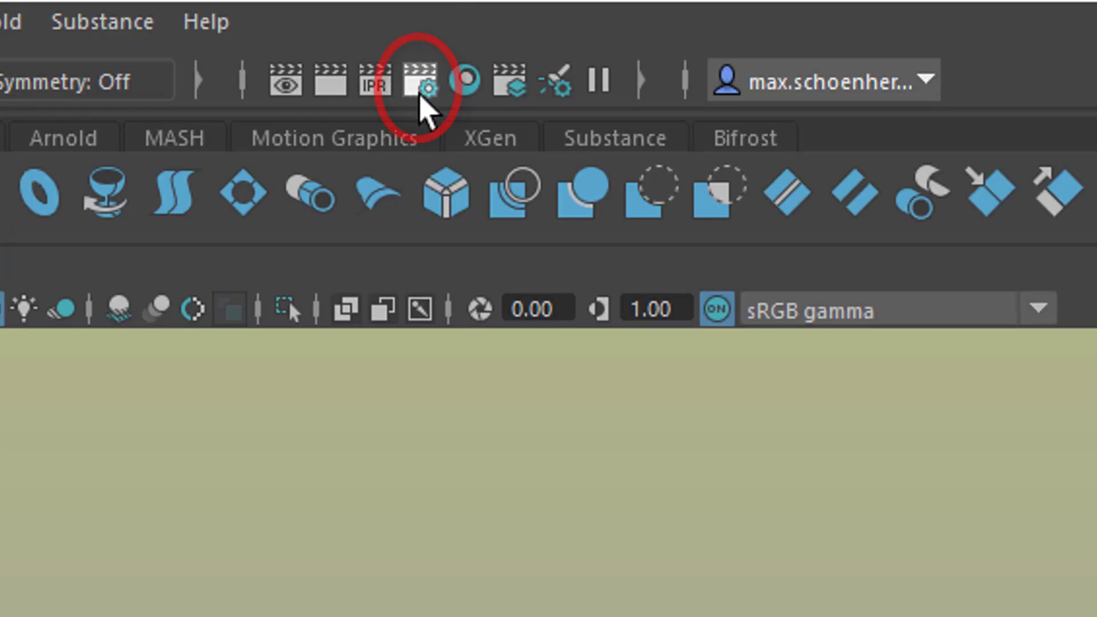
# Set the render output file name prefix to dancer24 and review the Frame Range settings.
pyautogui.click(421, 91)
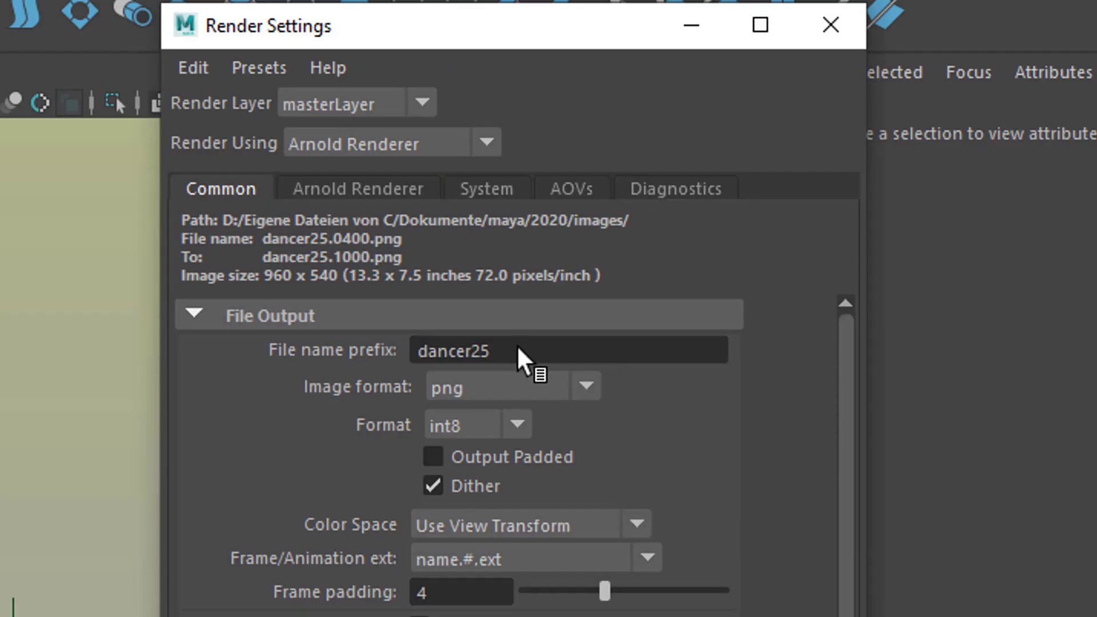
pyautogui.click(522, 358)
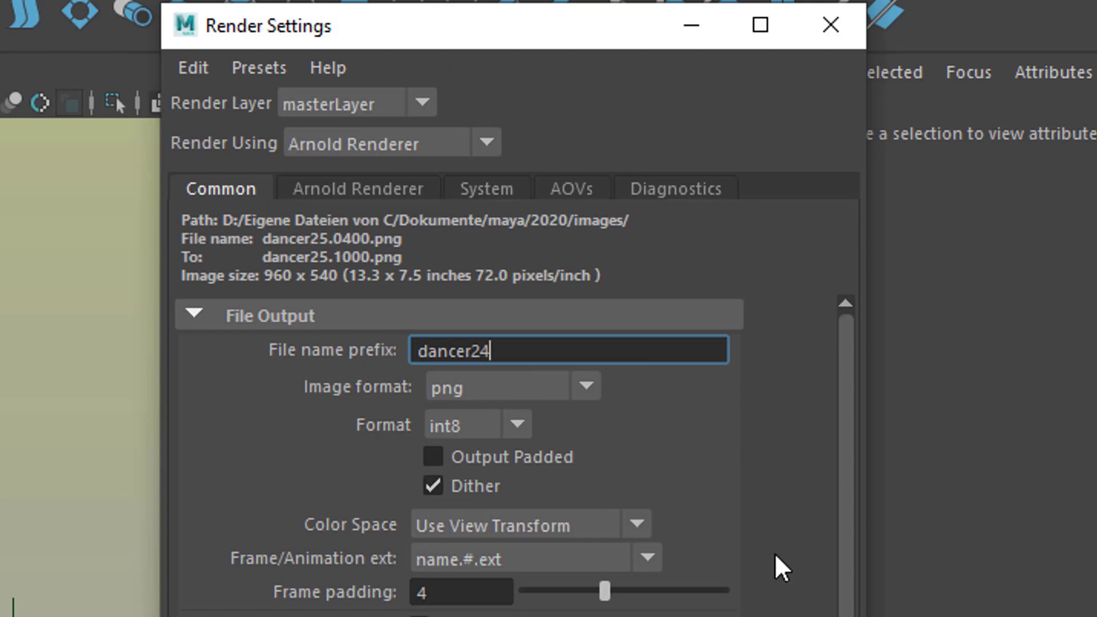
pyautogui.moveTo(851, 524); pyautogui.dragTo(851, 546)
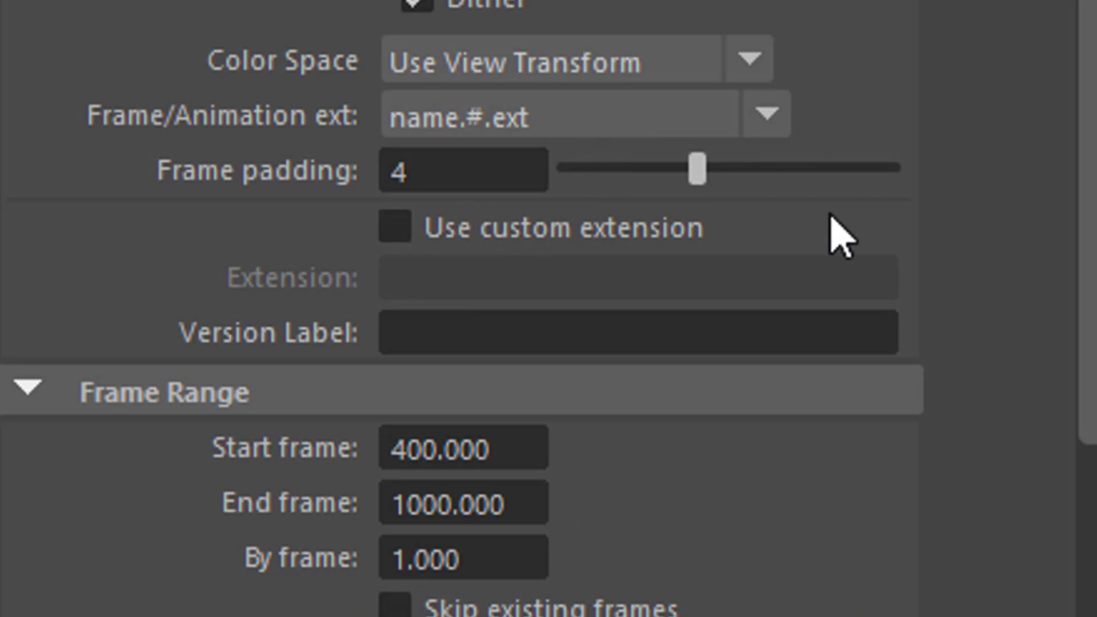
pyautogui.moveTo(1088, 92); pyautogui.dragTo(1093, 274)
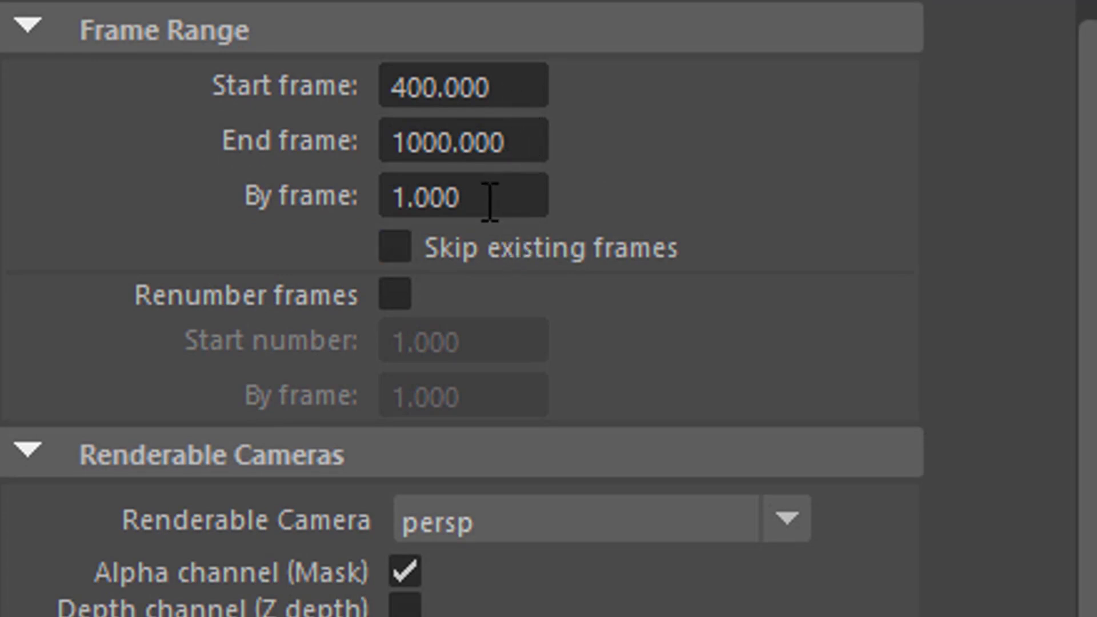
pyautogui.moveTo(493, 206); pyautogui.dragTo(370, 230)
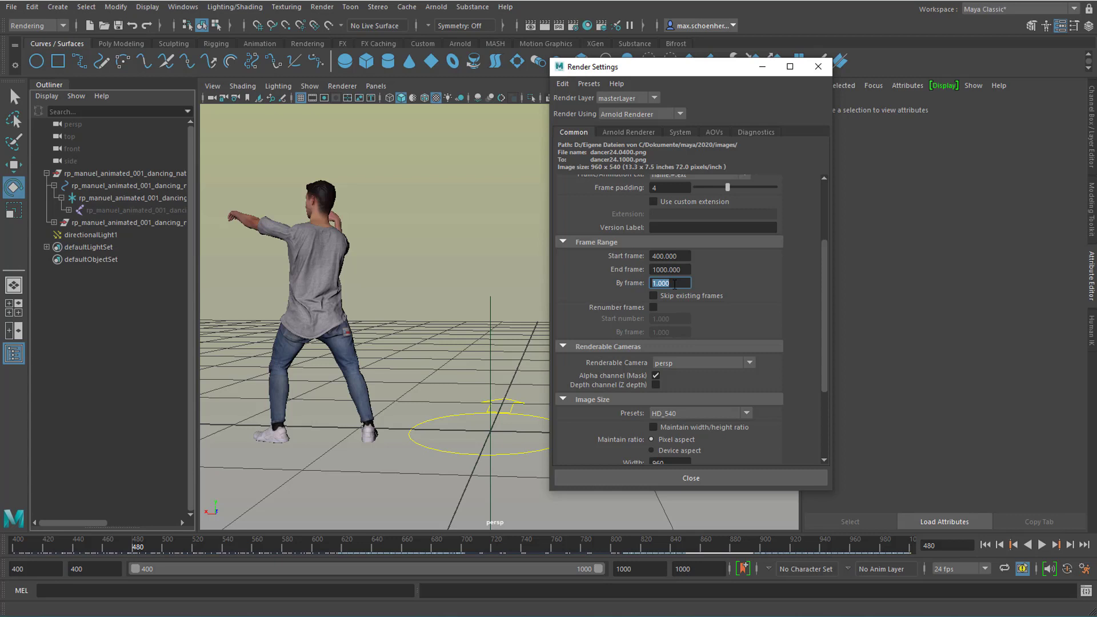
pyautogui.click(727, 479)
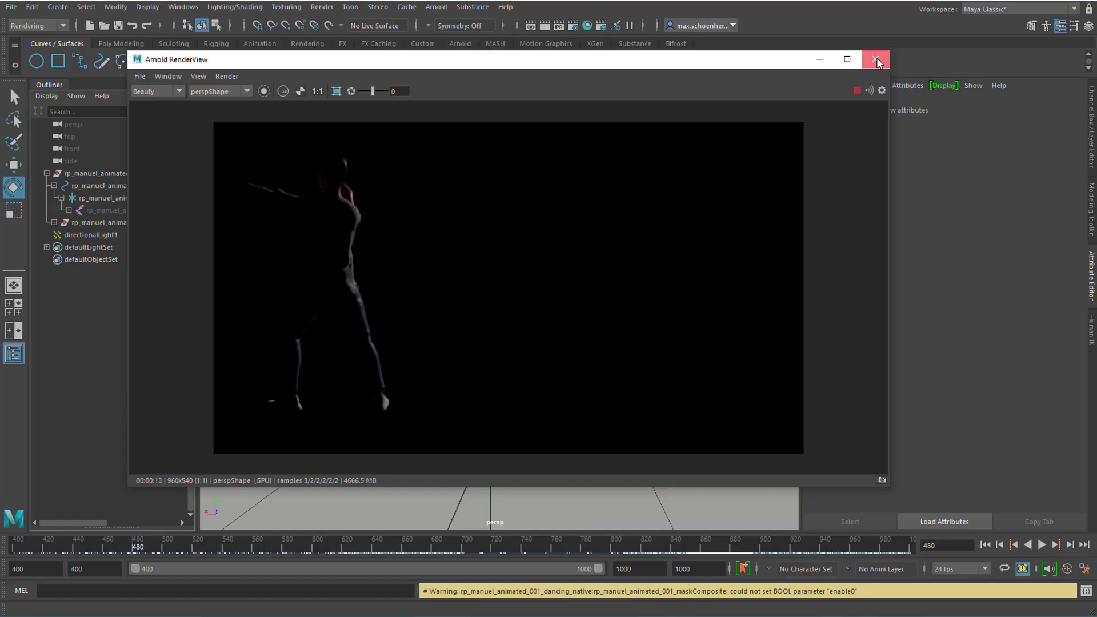
# Set Arnold's render device to CPU and test-render the current frame again.
pyautogui.click(875, 59)
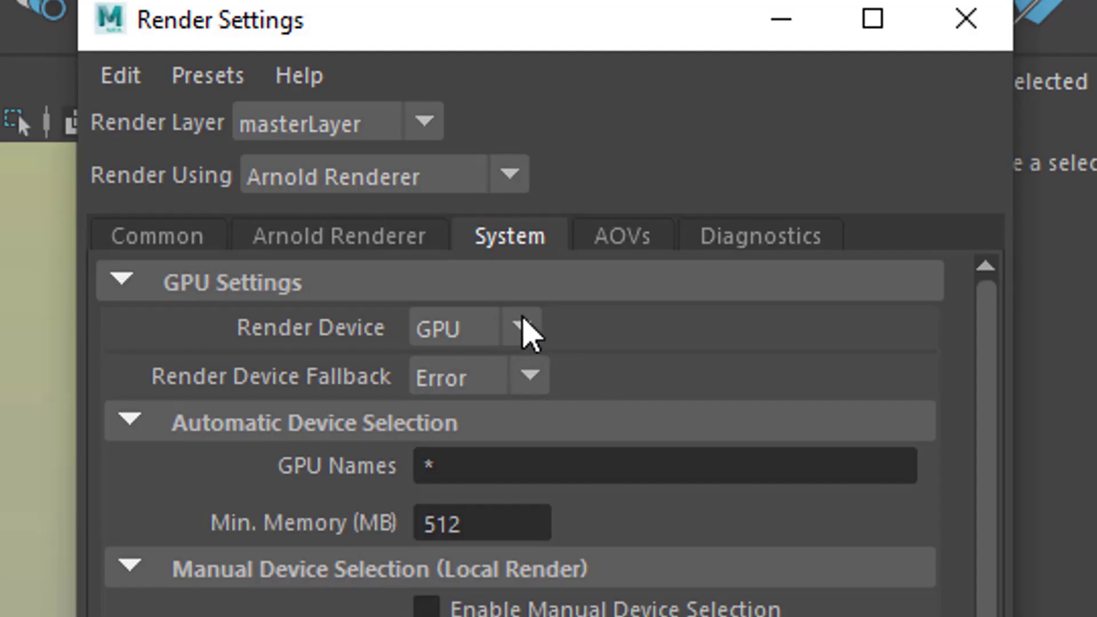
pyautogui.click(522, 328)
pyautogui.click(505, 375)
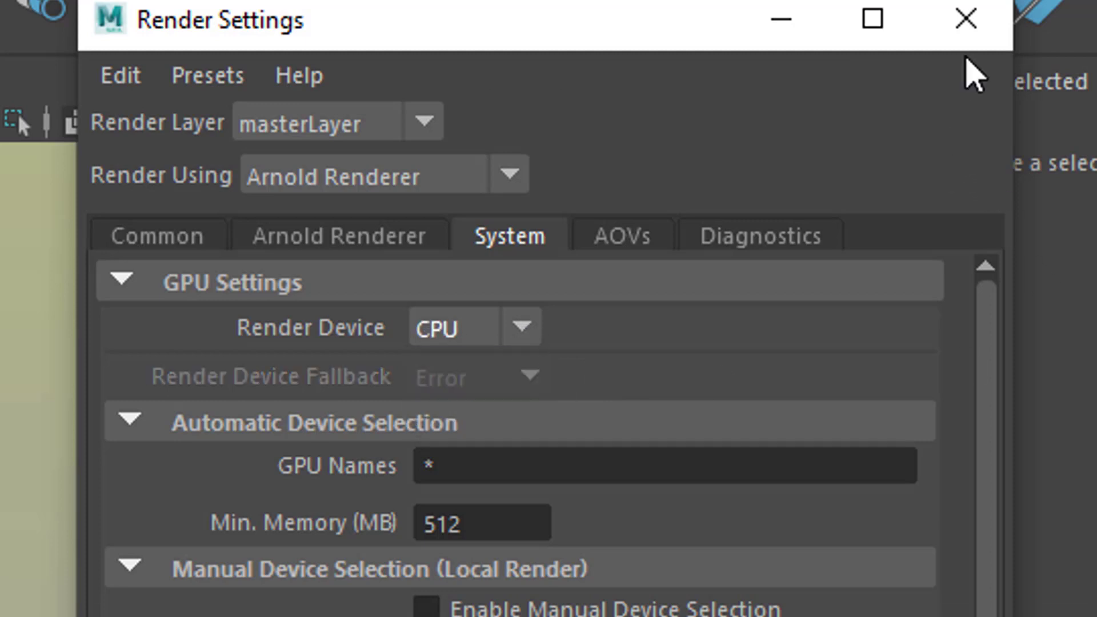
pyautogui.click(965, 19)
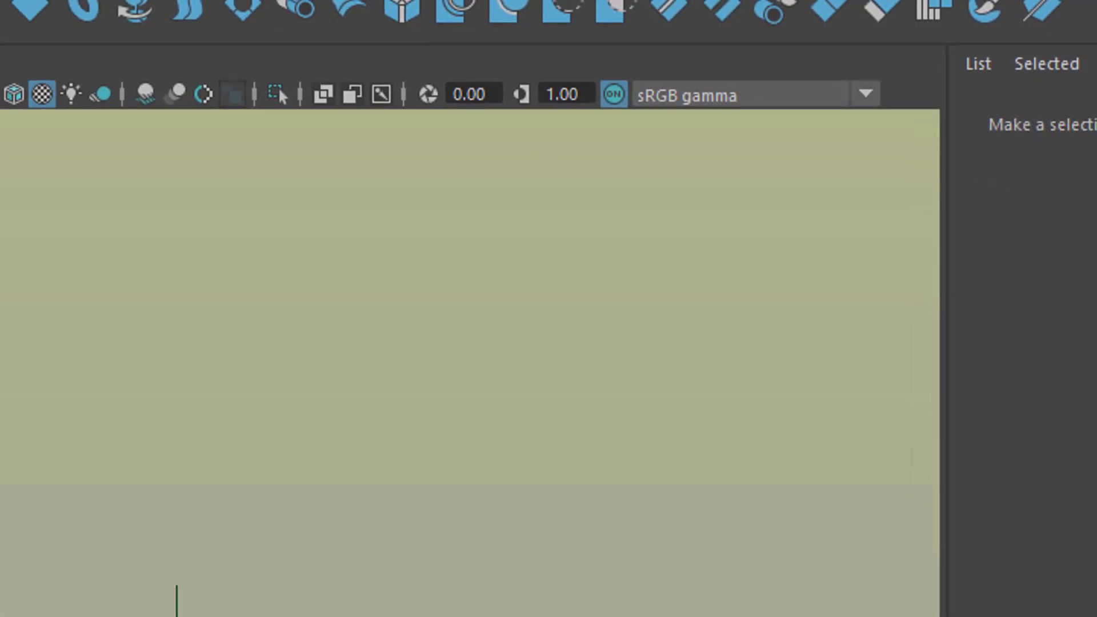
pyautogui.click(12, 9)
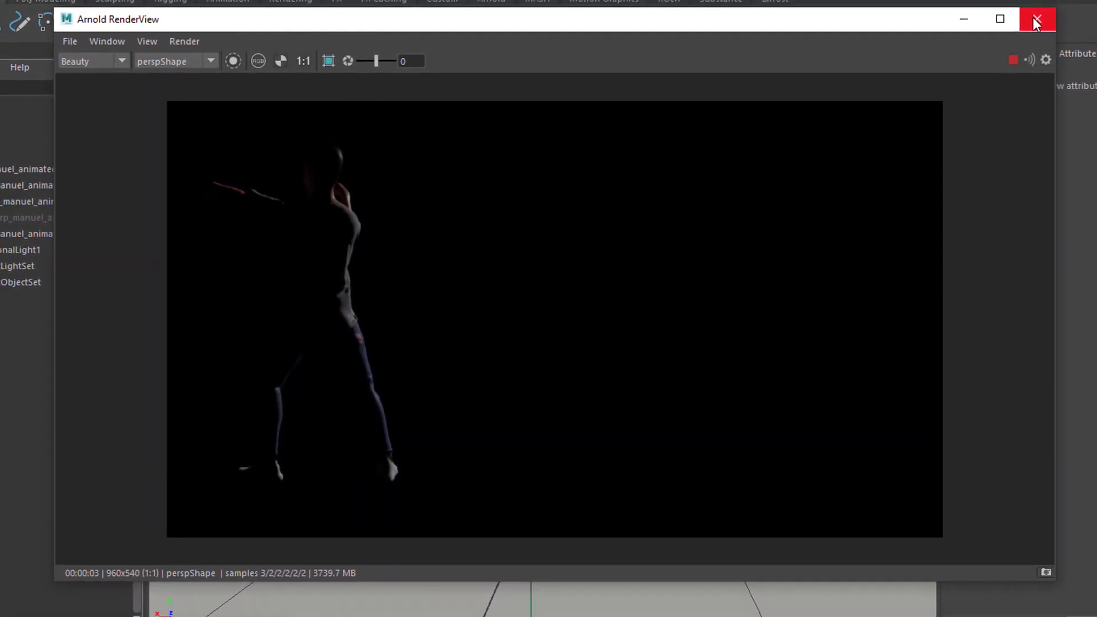
pyautogui.click(1057, 14)
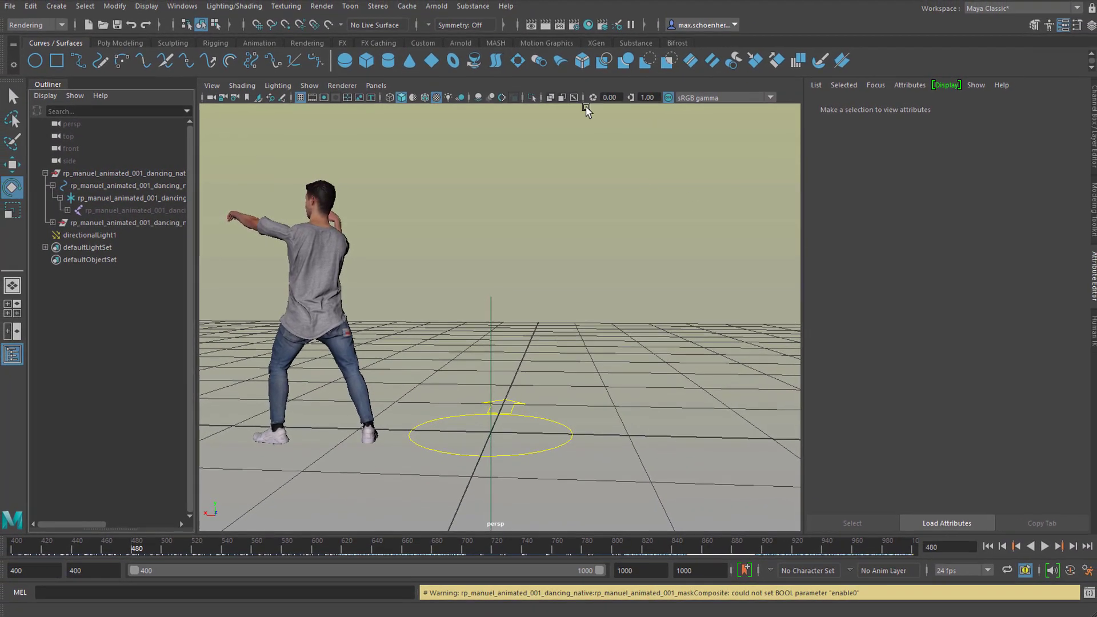
# Switch the renderer to Maya Software, check the common output settings and test-render the current frame.
pyautogui.click(573, 25)
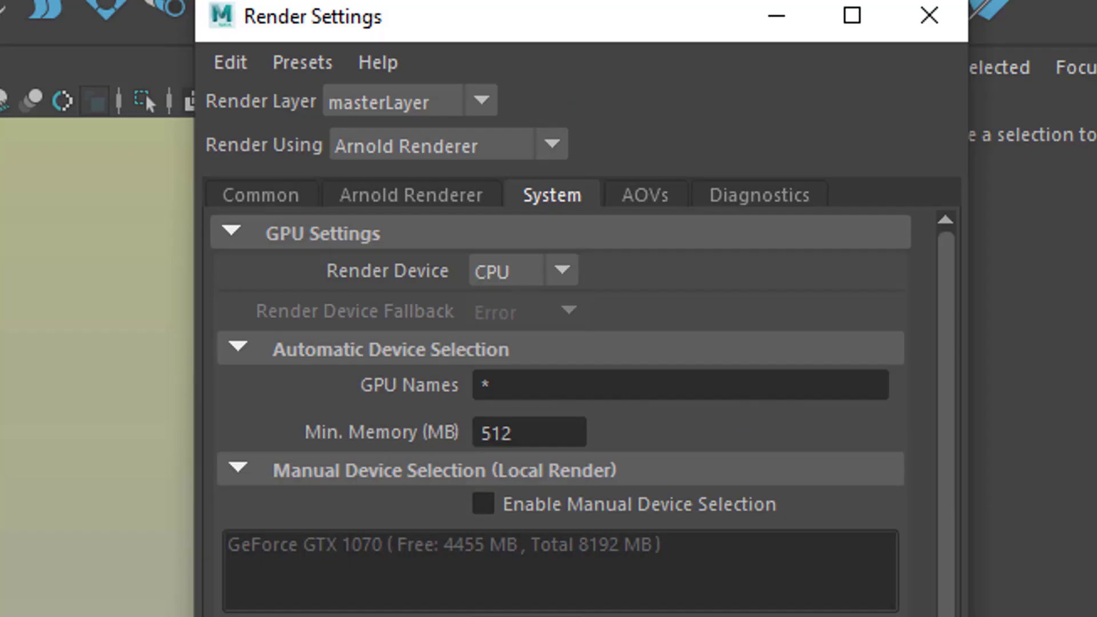
pyautogui.click(554, 155)
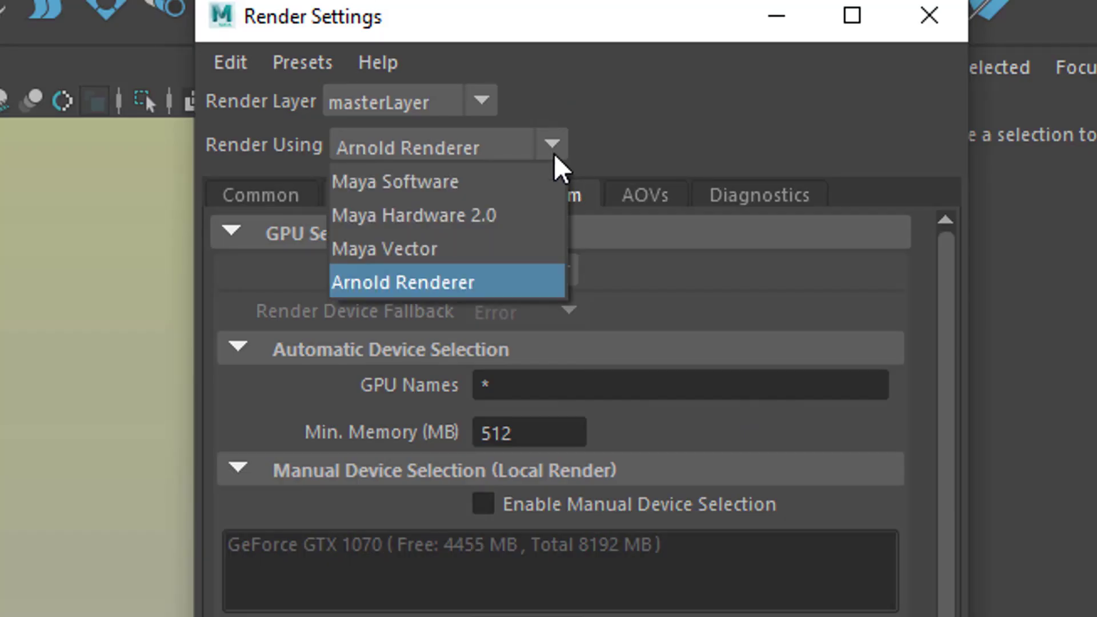
pyautogui.click(531, 192)
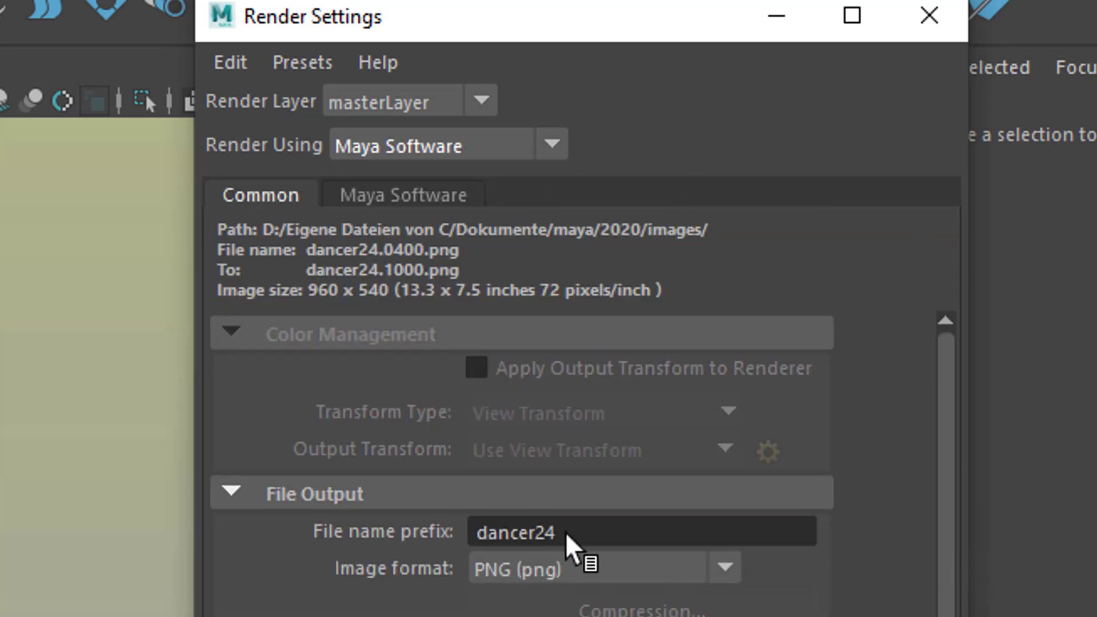
pyautogui.scroll(-10, 572, 457)
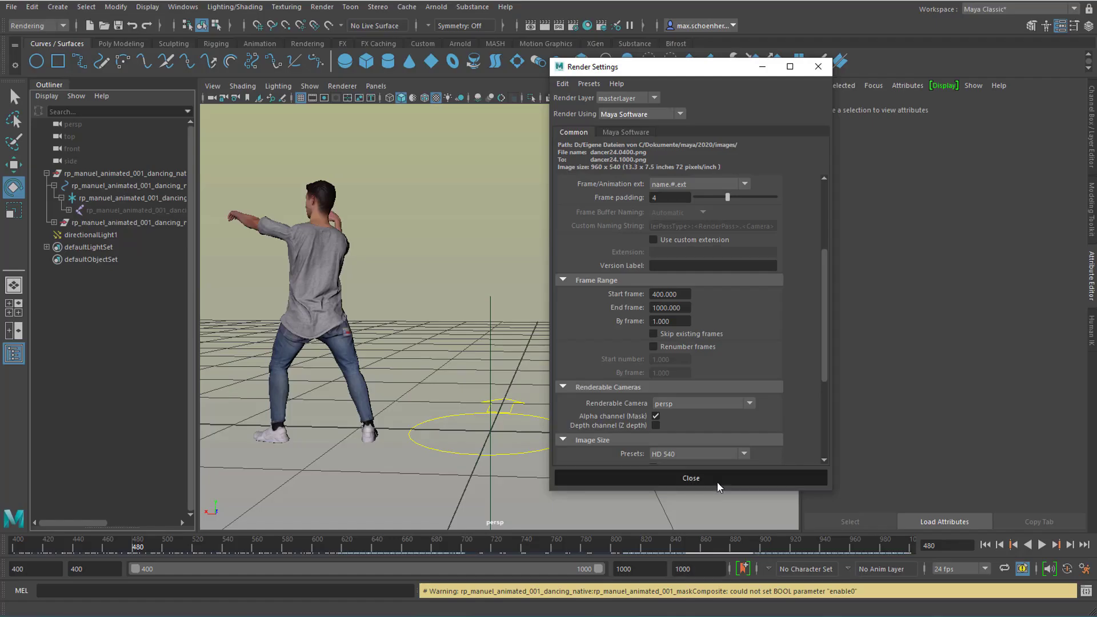
pyautogui.click(717, 482)
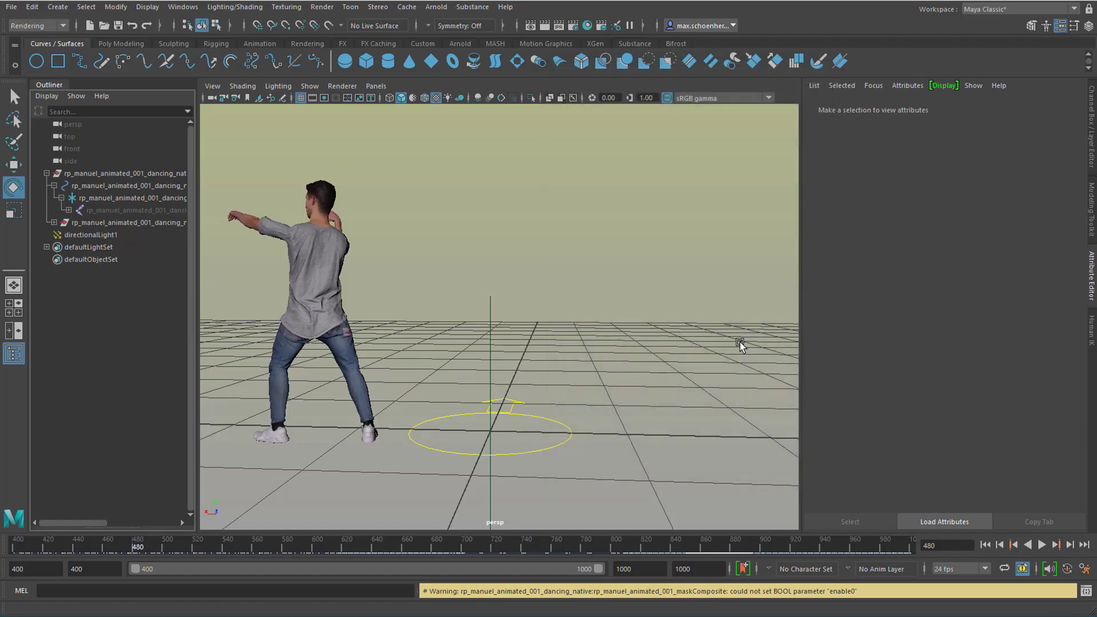
pyautogui.click(544, 25)
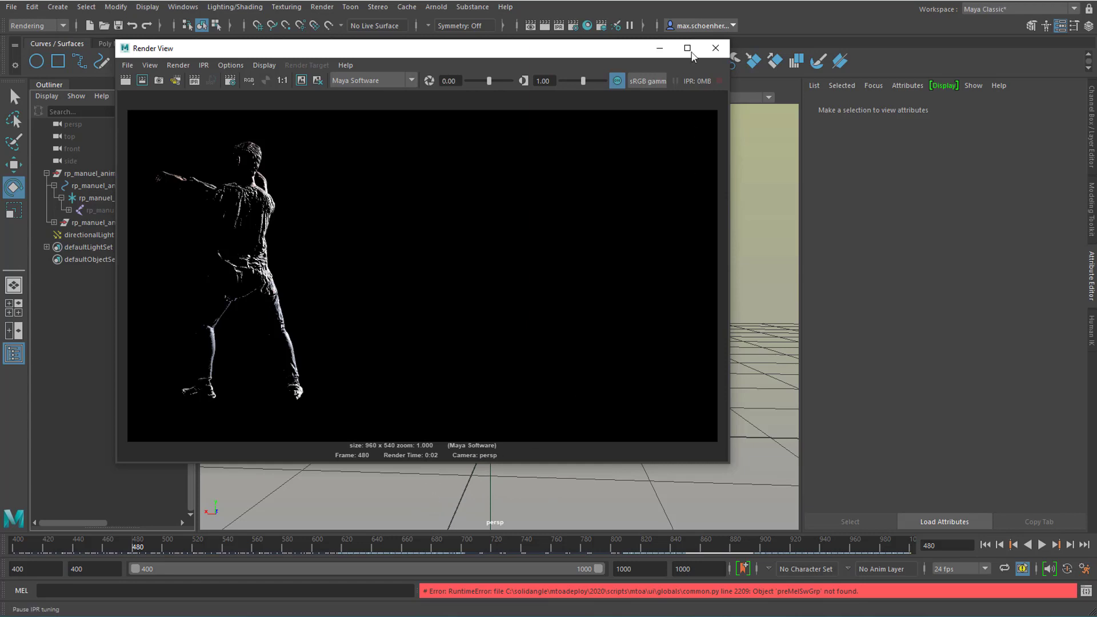
pyautogui.click(715, 49)
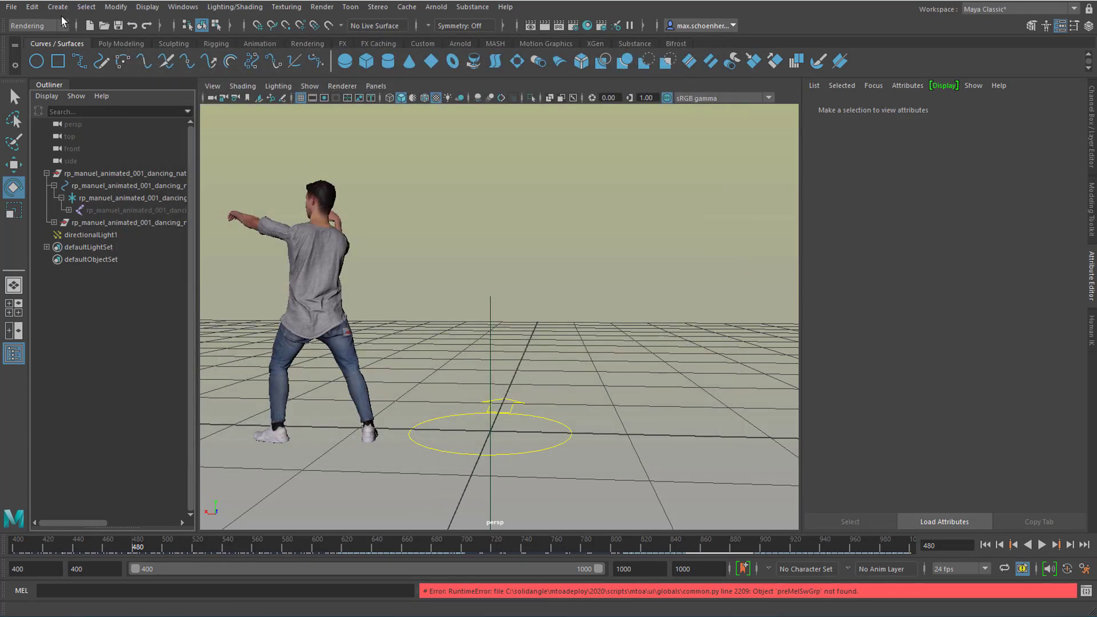
# Open the Render Sequence options and start rendering the sequence from the persp camera.
pyautogui.click(320, 8)
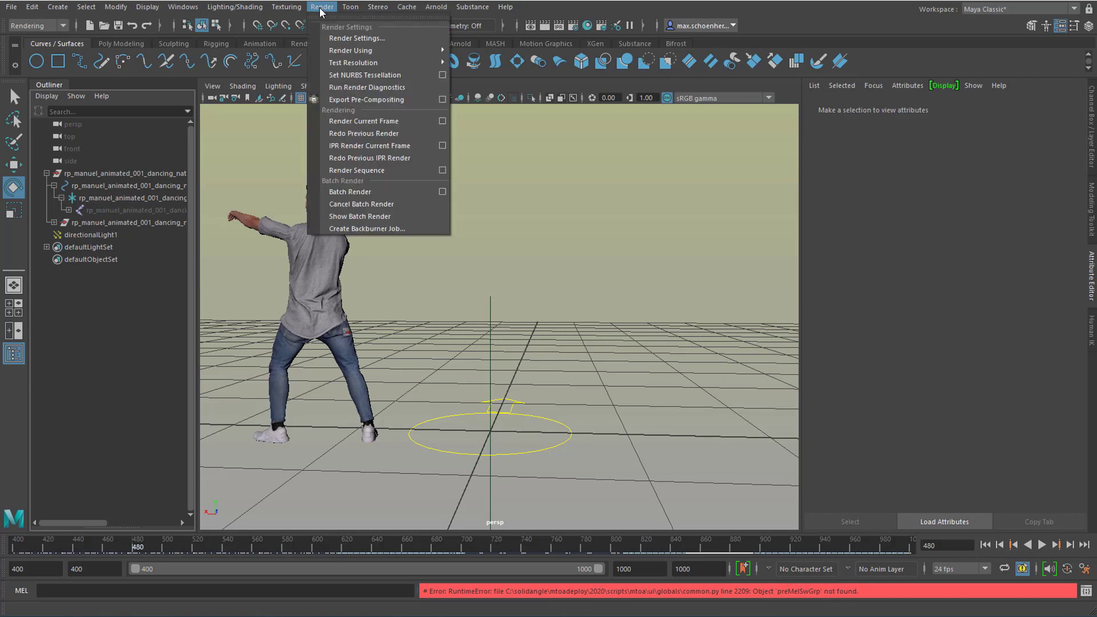
pyautogui.click(443, 172)
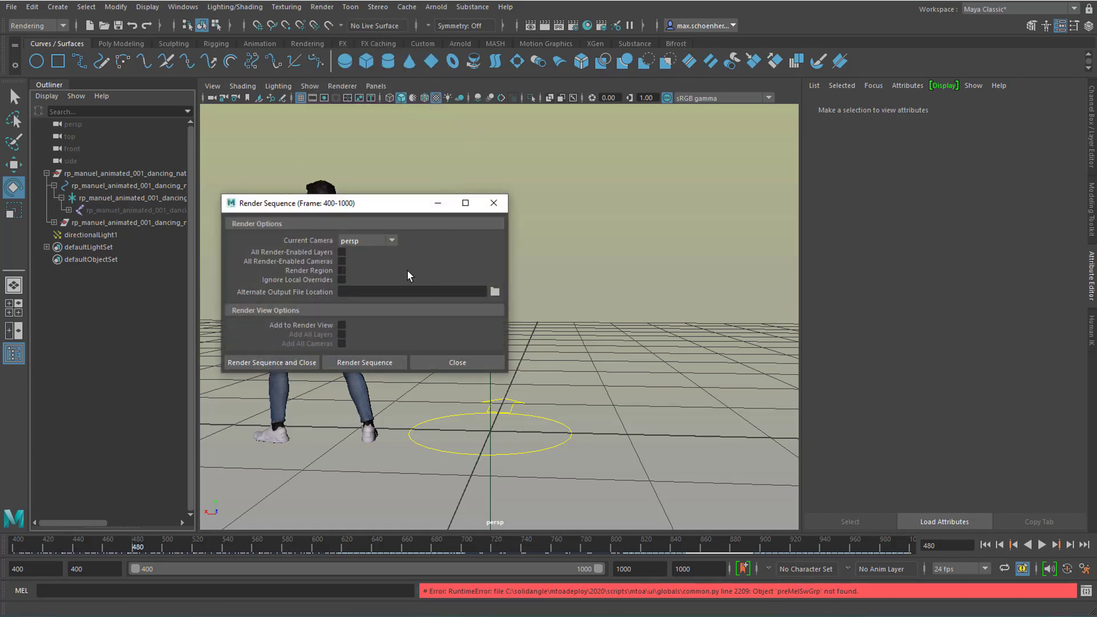
pyautogui.click(366, 363)
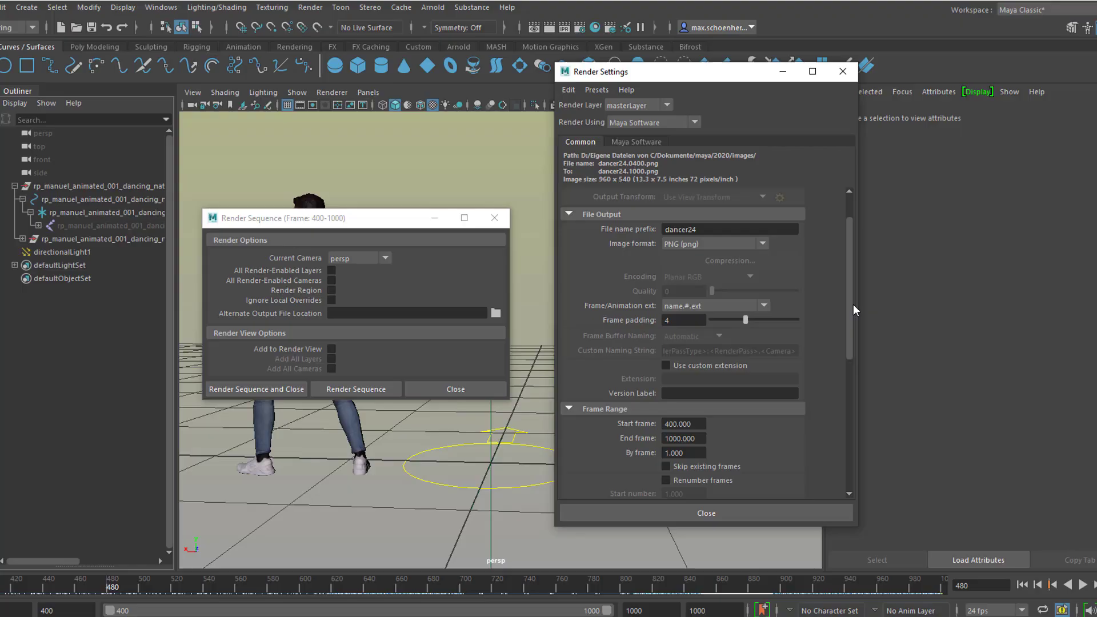
# Set the By frame value to 2 in the Frame Range of the render settings.
pyautogui.scroll(-2, 852, 303)
pyautogui.scroll(2, 859, 285)
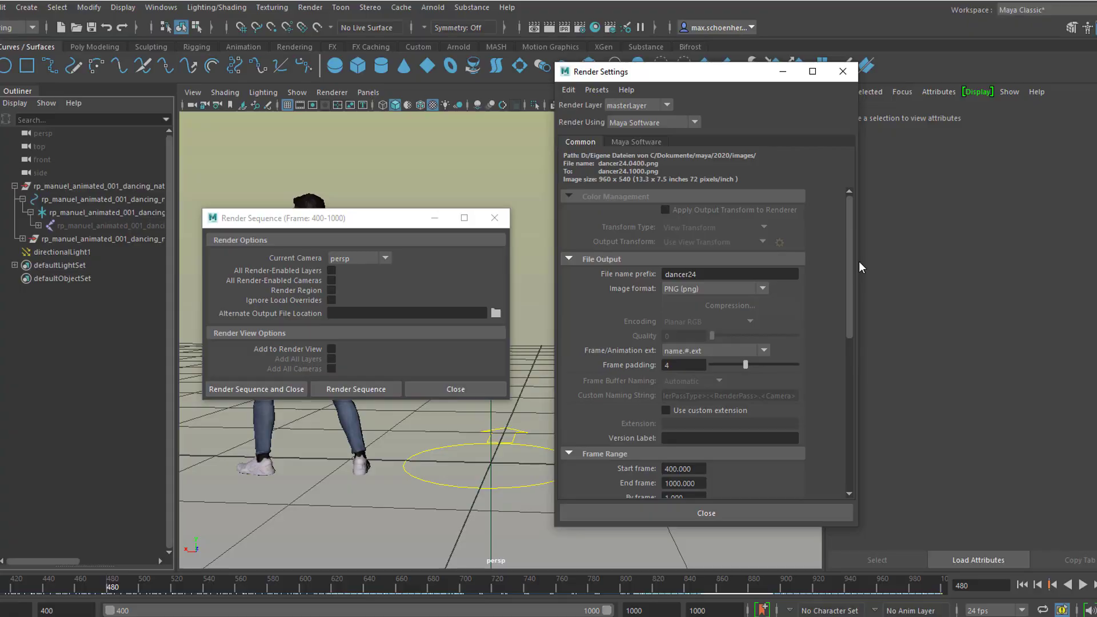
pyautogui.scroll(-4, 857, 308)
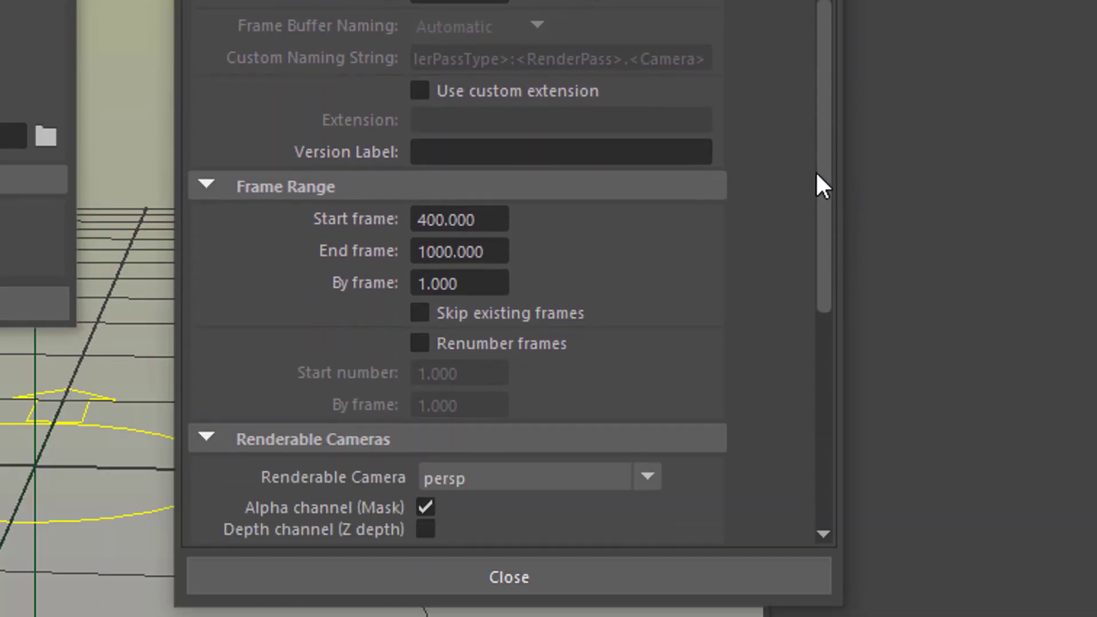
pyautogui.scroll(1, 484, 289)
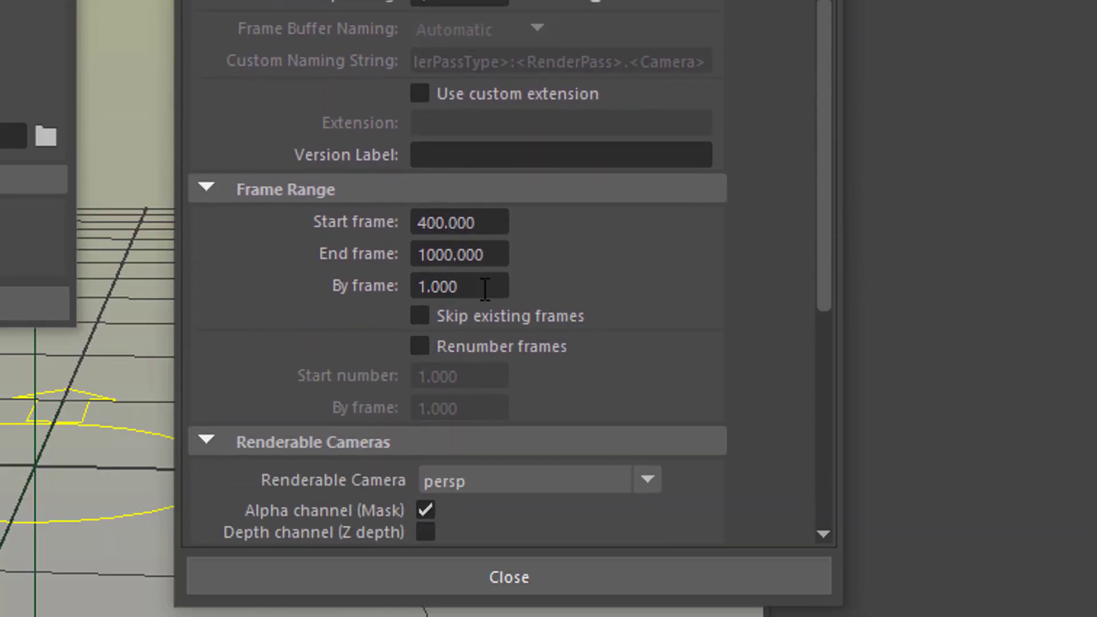
pyautogui.moveTo(488, 289); pyautogui.dragTo(406, 279)
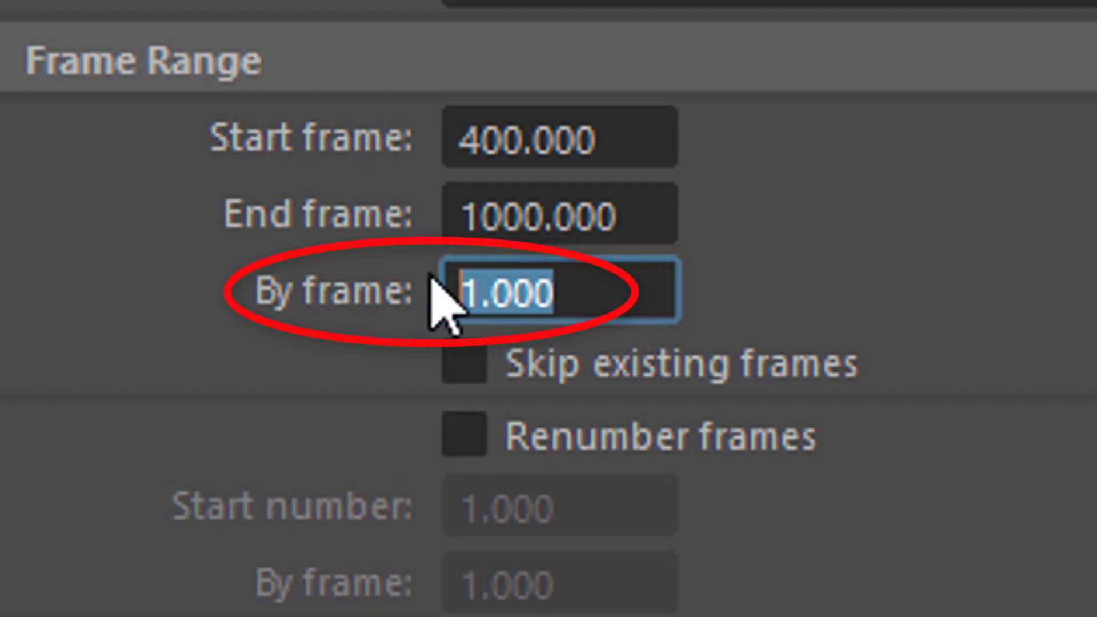
pyautogui.press('Return')
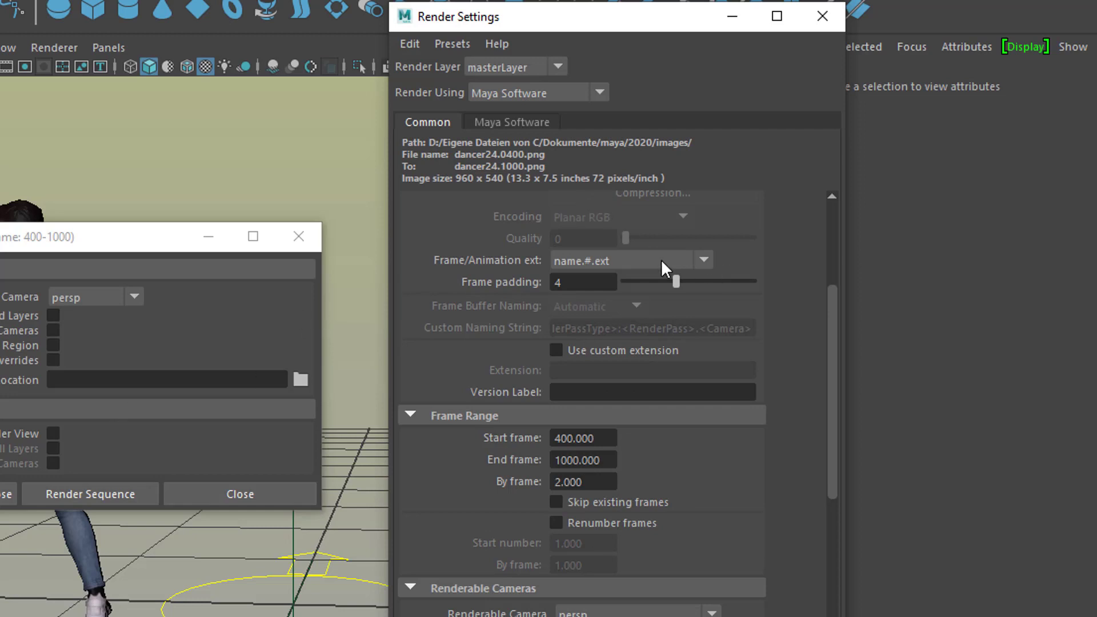
# Set the file name prefix to dancer24_b and render the sequence from the persp camera.
pyautogui.scroll(3, 683, 257)
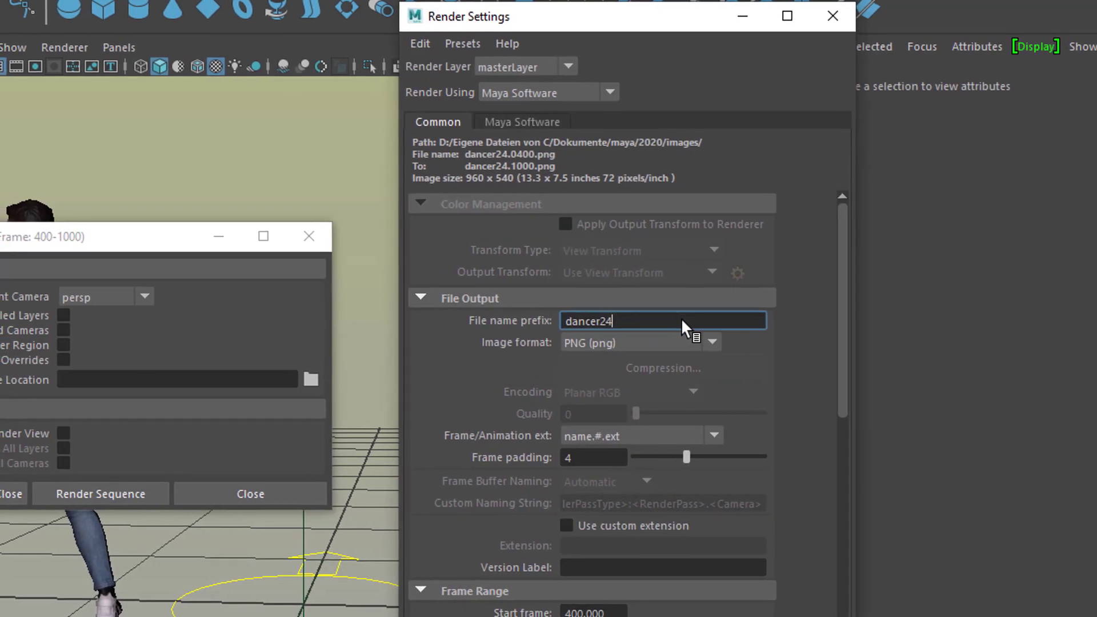
pyautogui.write('_b')
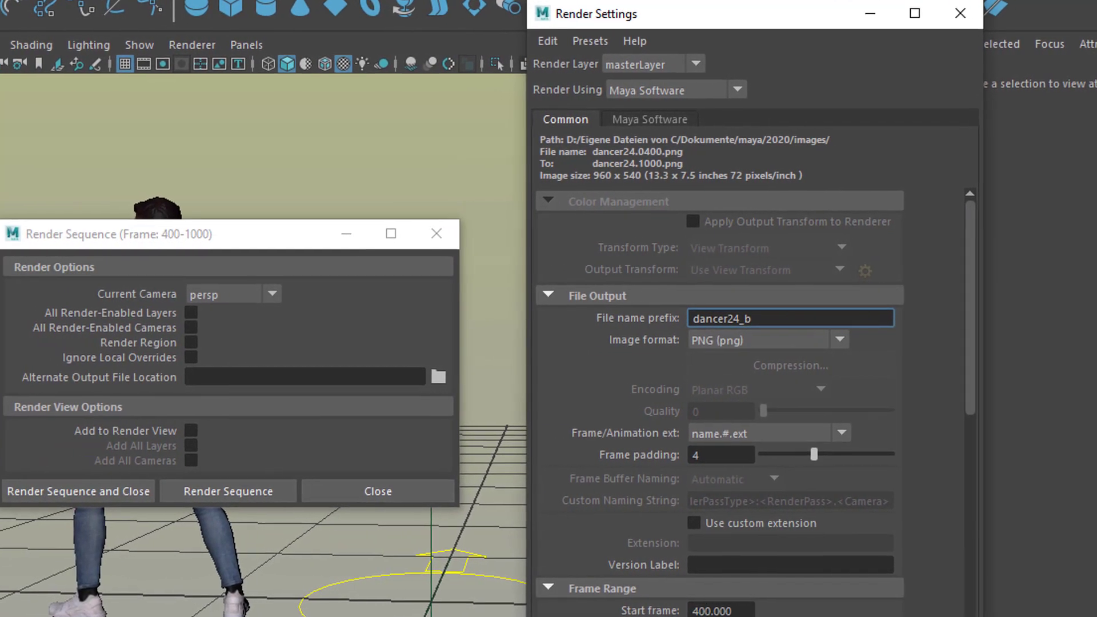
pyautogui.press('Return')
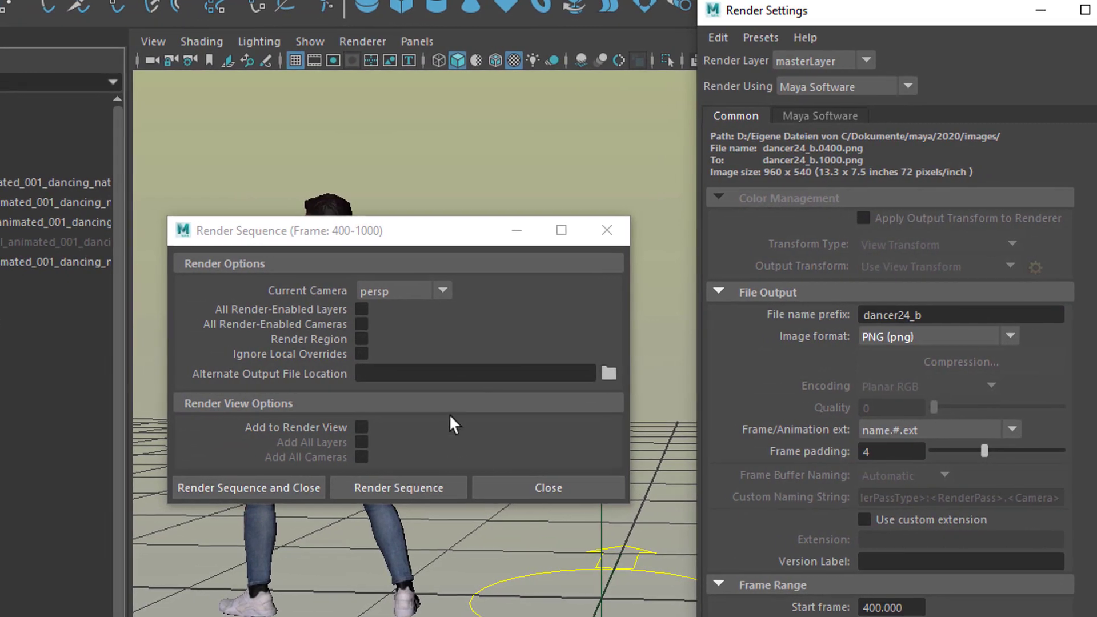
pyautogui.click(437, 486)
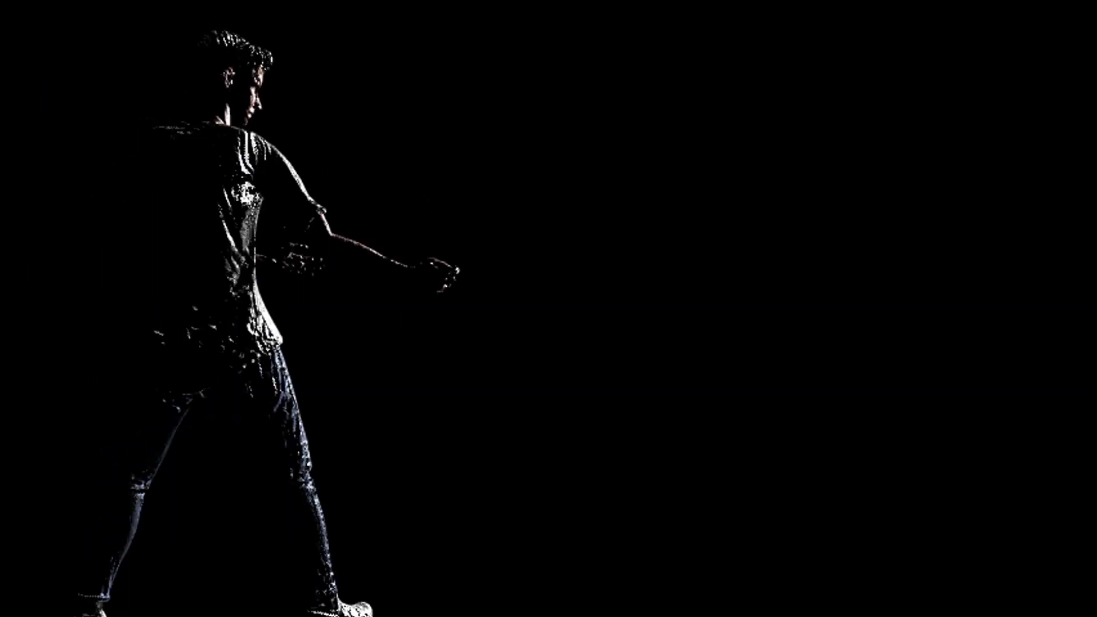
pyautogui.press('Escape')
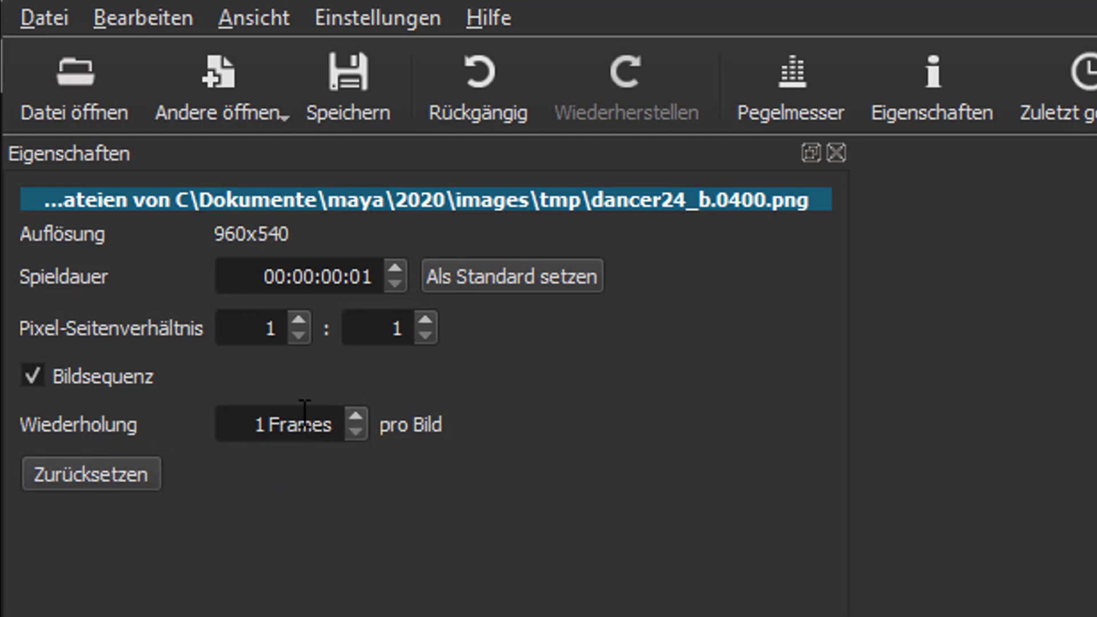
# Switch to Shotcut, set the image sequence to 2 frames per image and add it to track V1 for playback from the start.
pyautogui.click(356, 416)
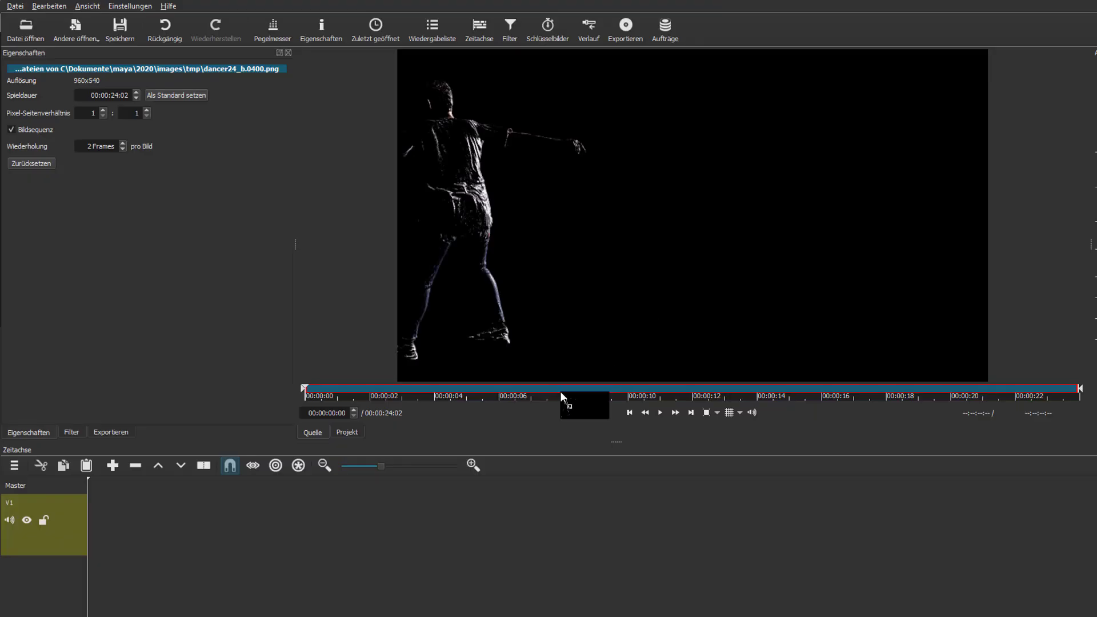
pyautogui.moveTo(559, 390); pyautogui.dragTo(139, 515)
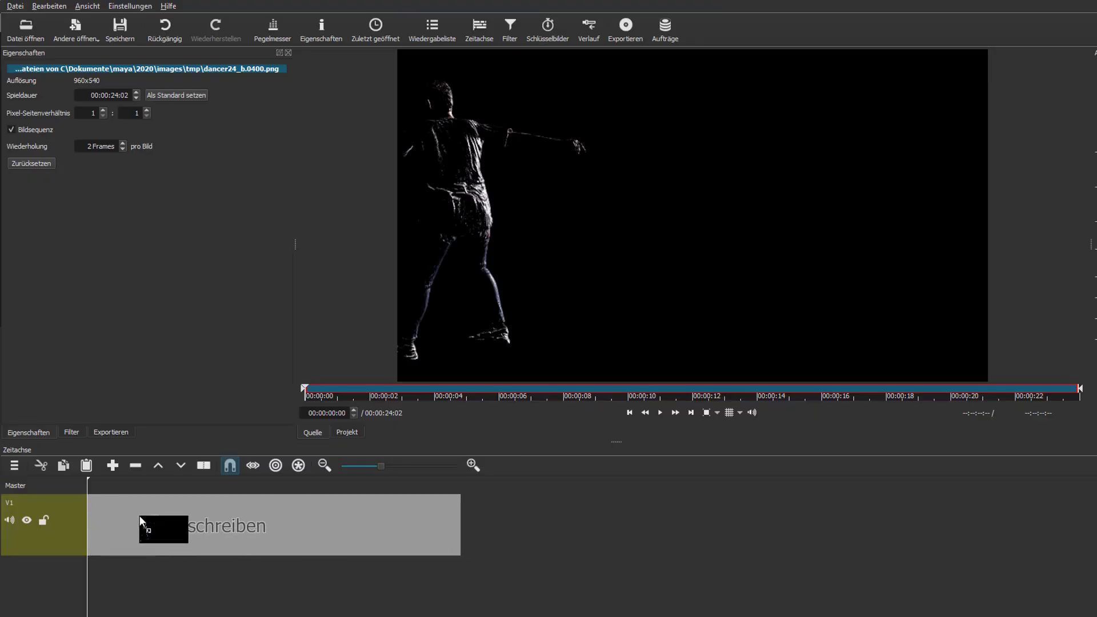
pyautogui.moveTo(260, 492); pyautogui.dragTo(260, 494)
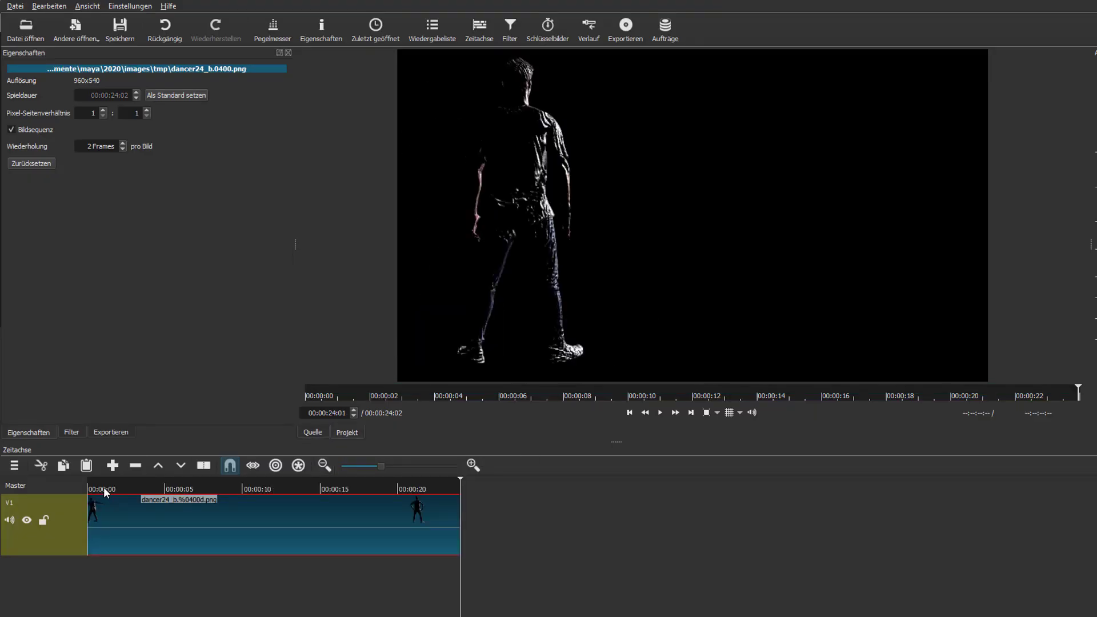
pyautogui.moveTo(104, 487); pyautogui.dragTo(81, 485)
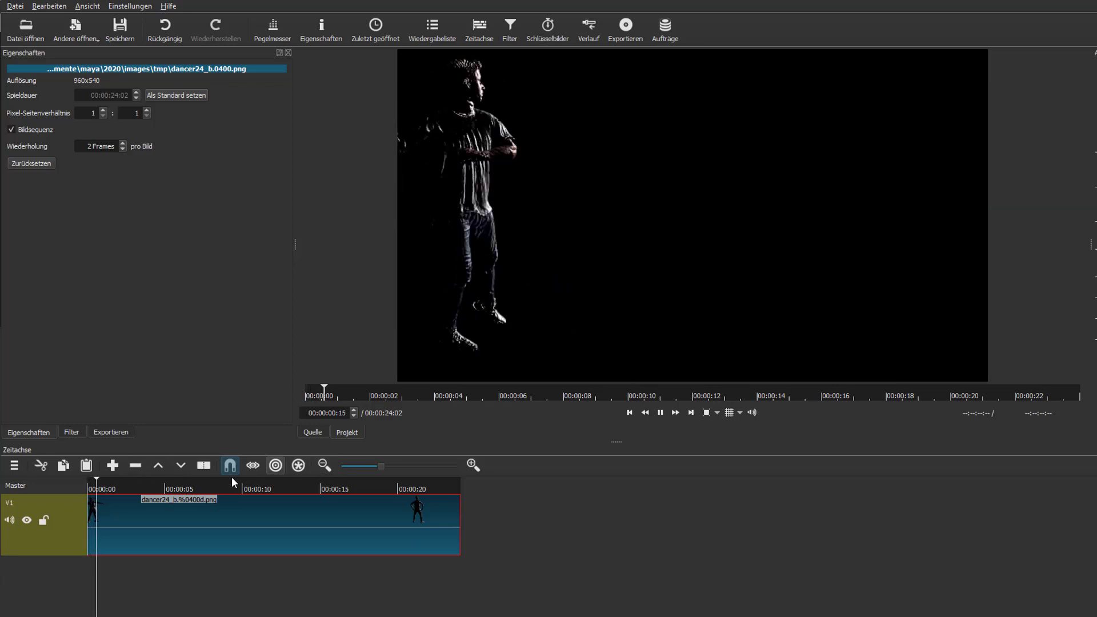